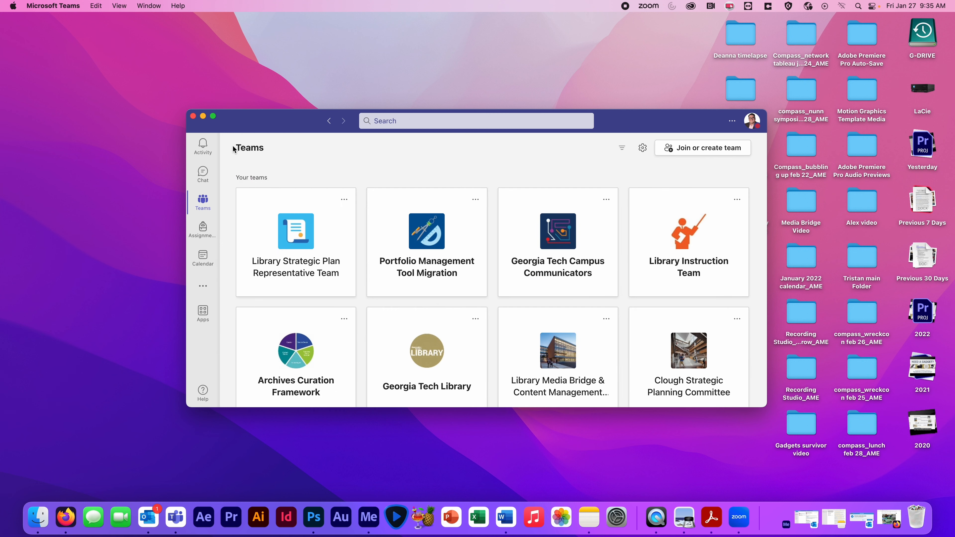
# - Download the GT Blank Template Master FINAL ADJUSTMENTS folder from Class Materials in the Spring 2023 - LMC 8803 team's General channel files
pyautogui.moveTo(763, 217); pyautogui.dragTo(764, 410)
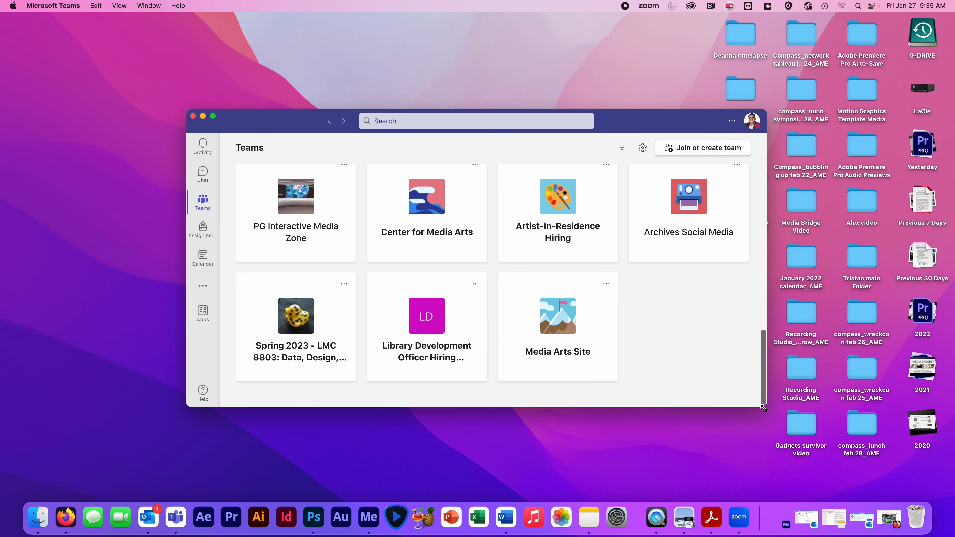
pyautogui.click(314, 335)
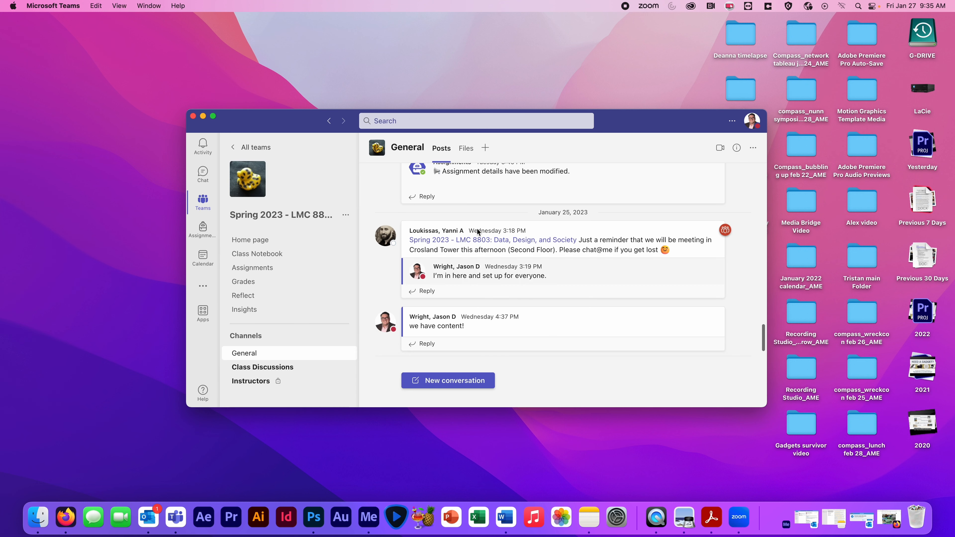
pyautogui.click(466, 153)
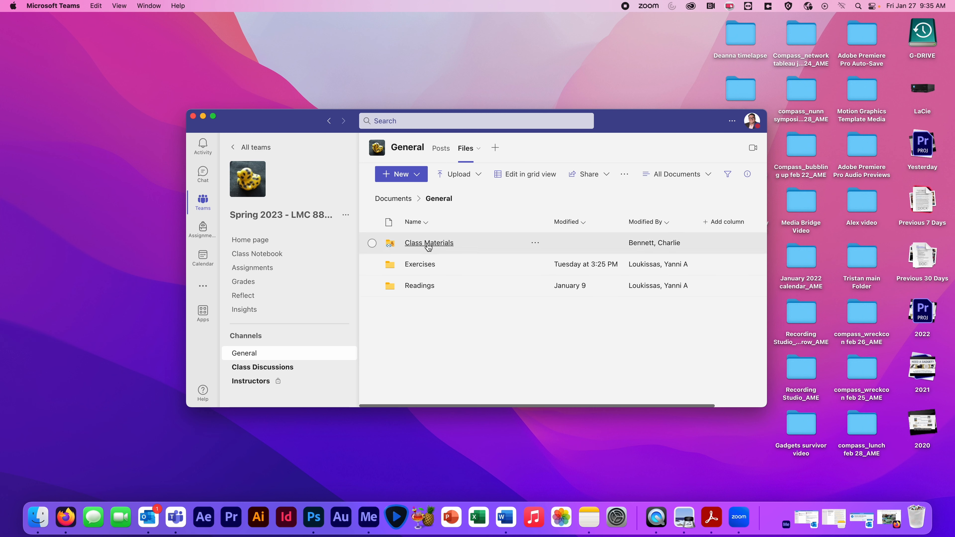
pyautogui.click(428, 243)
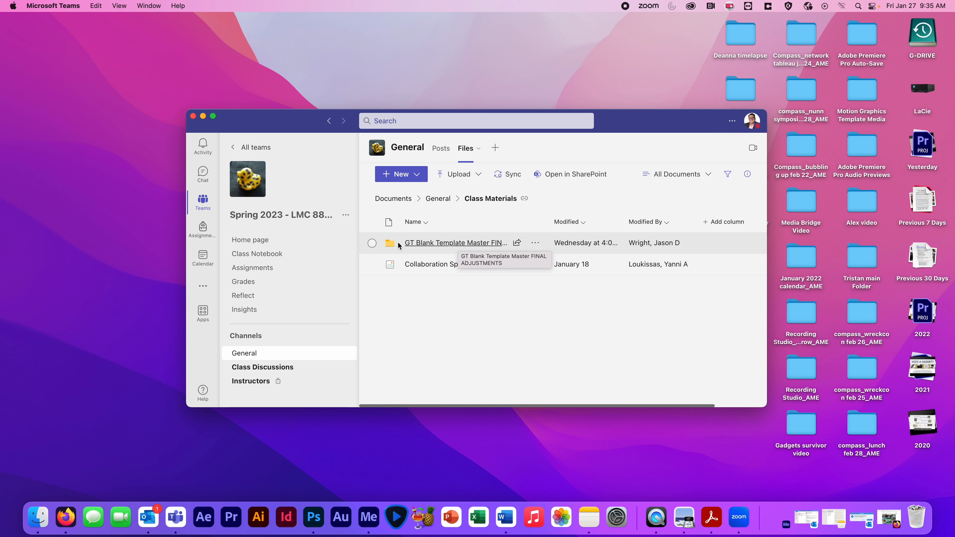
pyautogui.click(372, 243)
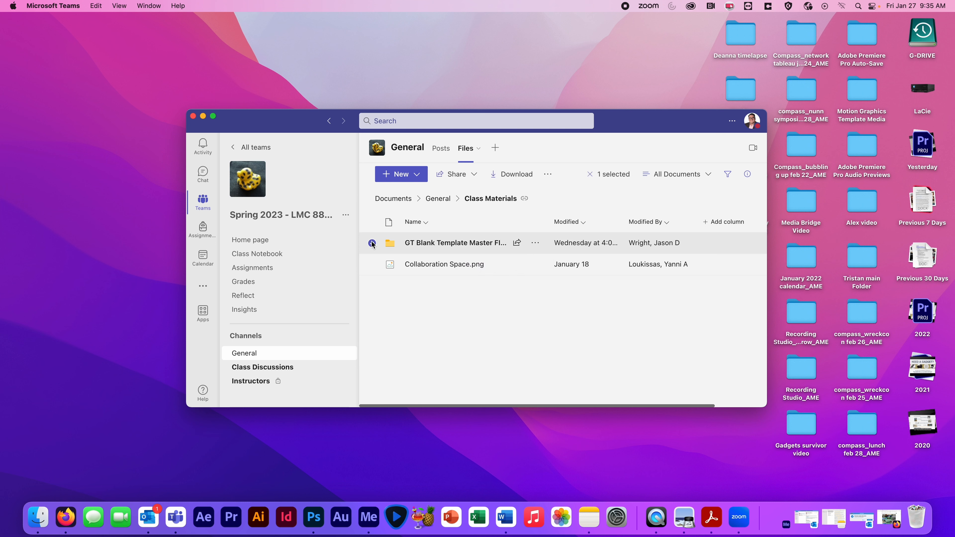
pyautogui.click(510, 175)
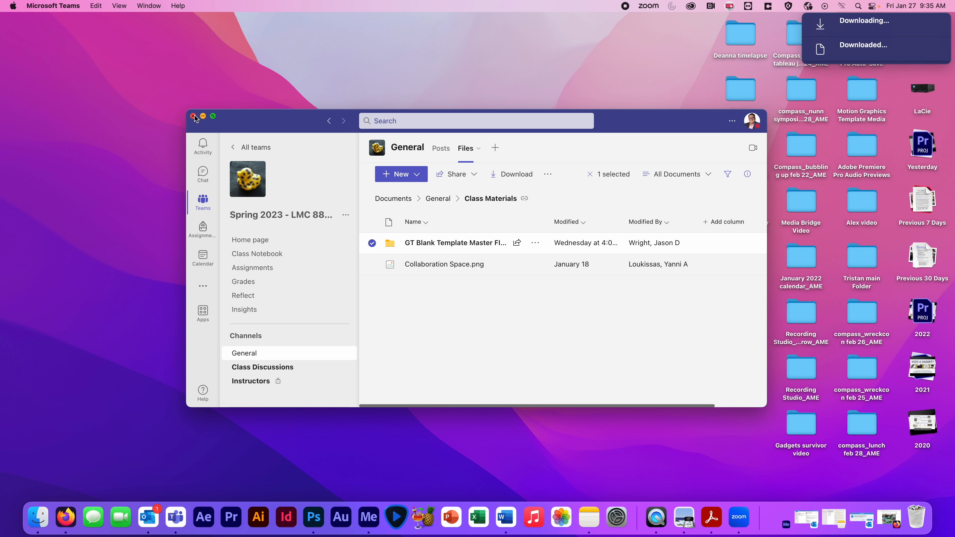
# - Minimize Teams, switch to Finder, extract OneDrive_2023-01-27.zip in Downloads, and open the extracted GT Blank Template folder
pyautogui.click(203, 117)
pyautogui.click(37, 517)
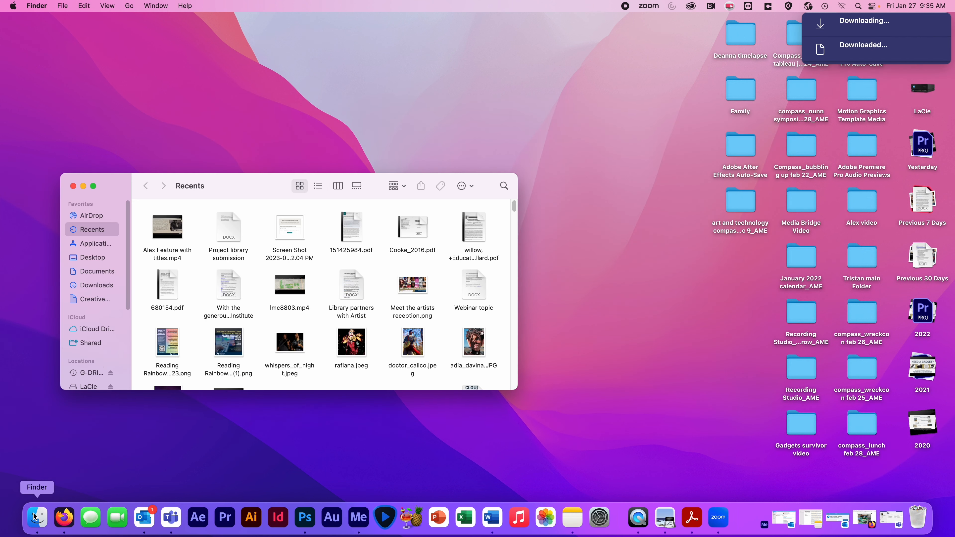
pyautogui.click(95, 285)
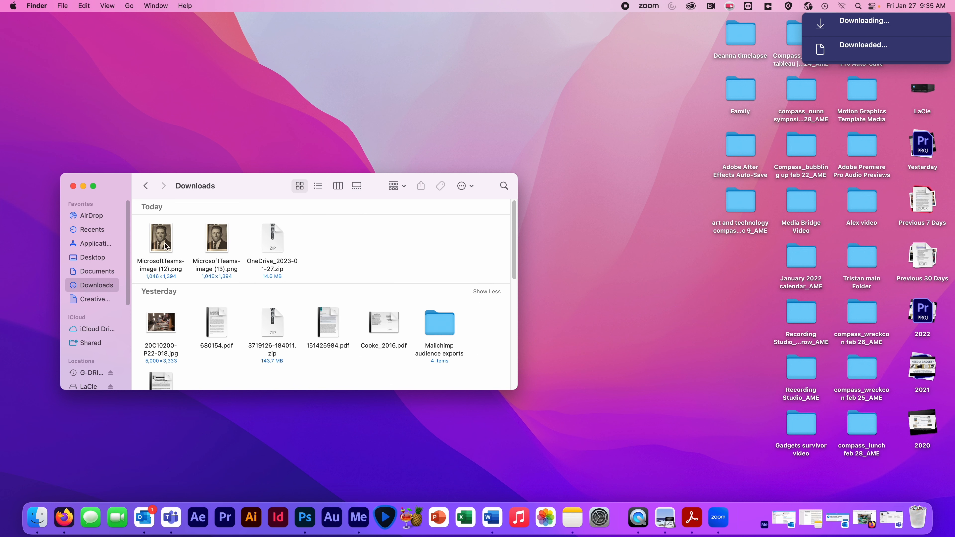
pyautogui.doubleClick(263, 236)
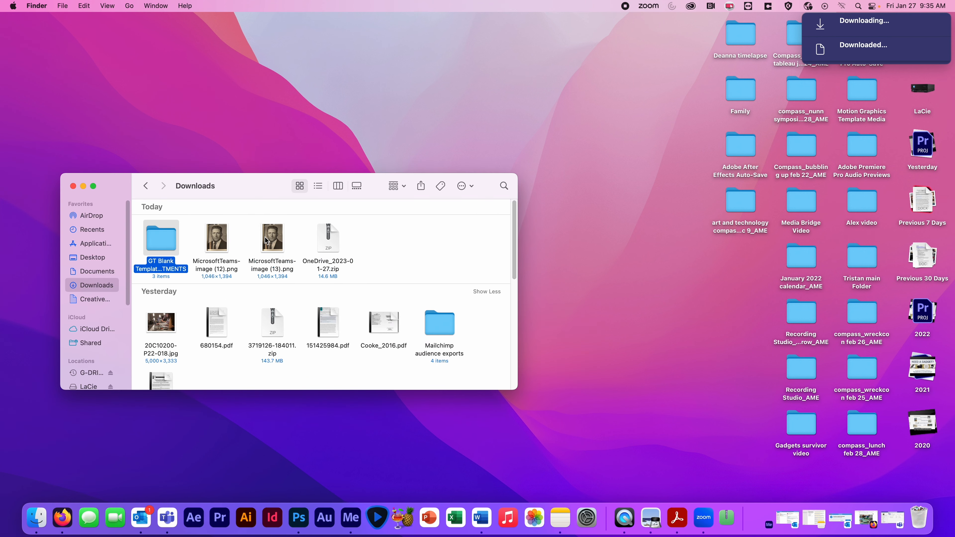
pyautogui.doubleClick(154, 245)
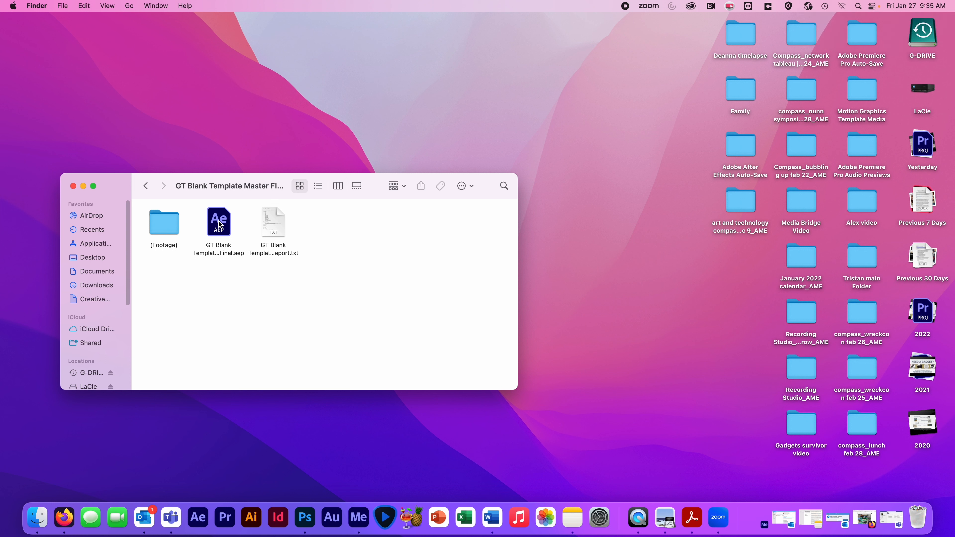
# - Open the GT Blank Template Master Final project in After Effects, accepting its conversion and the font substitutions
pyautogui.doubleClick(221, 232)
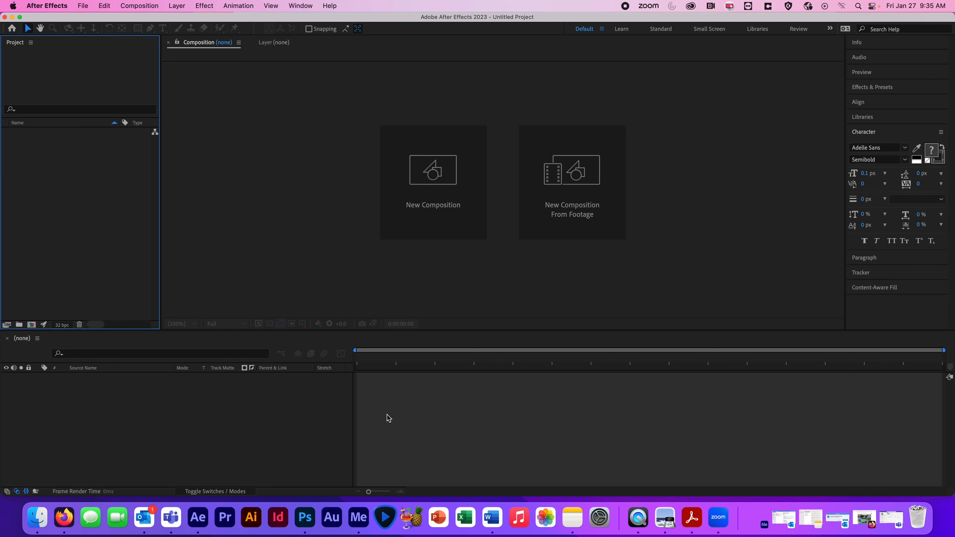
pyautogui.click(573, 275)
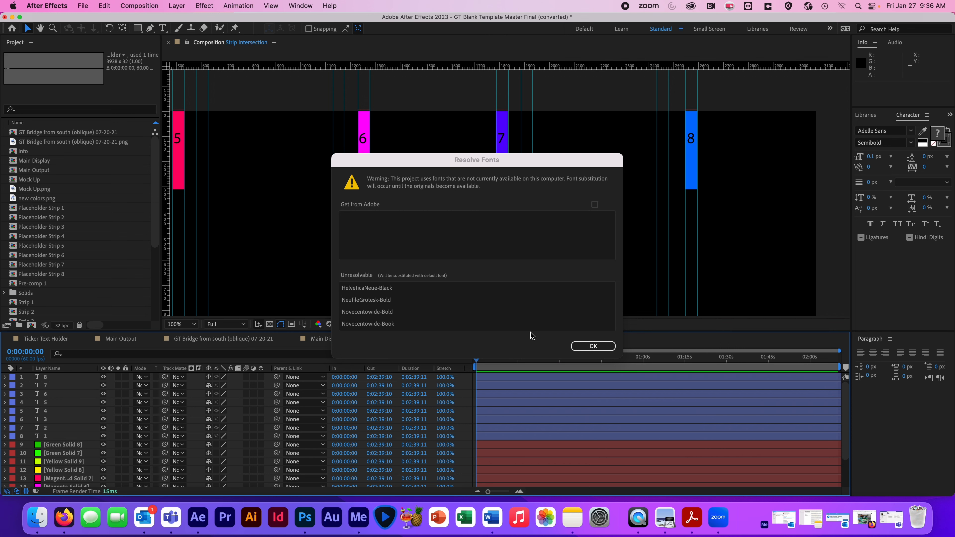
pyautogui.click(593, 346)
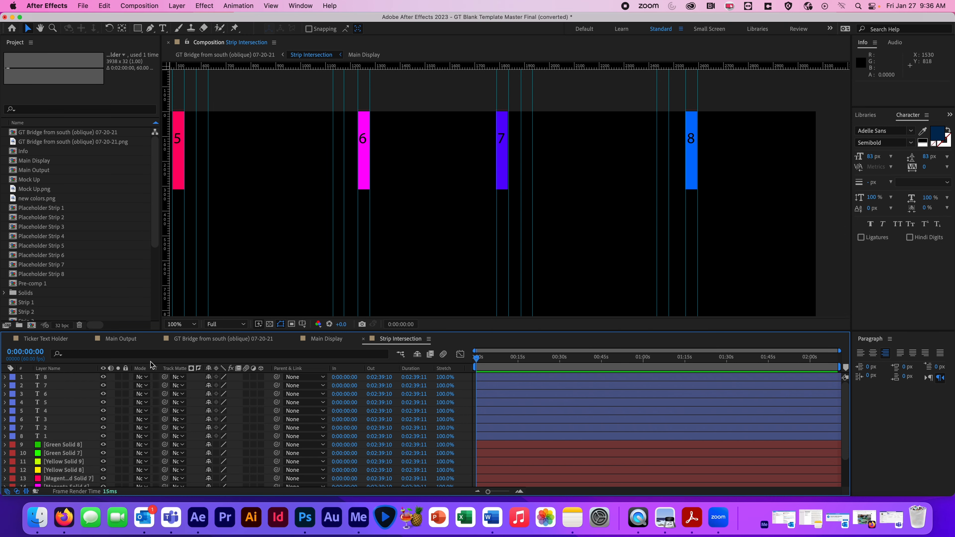
# - View the Main Output composition, open the Main Display composition from the project items, and fit it comfortably at 66.7% zoom
pyautogui.click(120, 339)
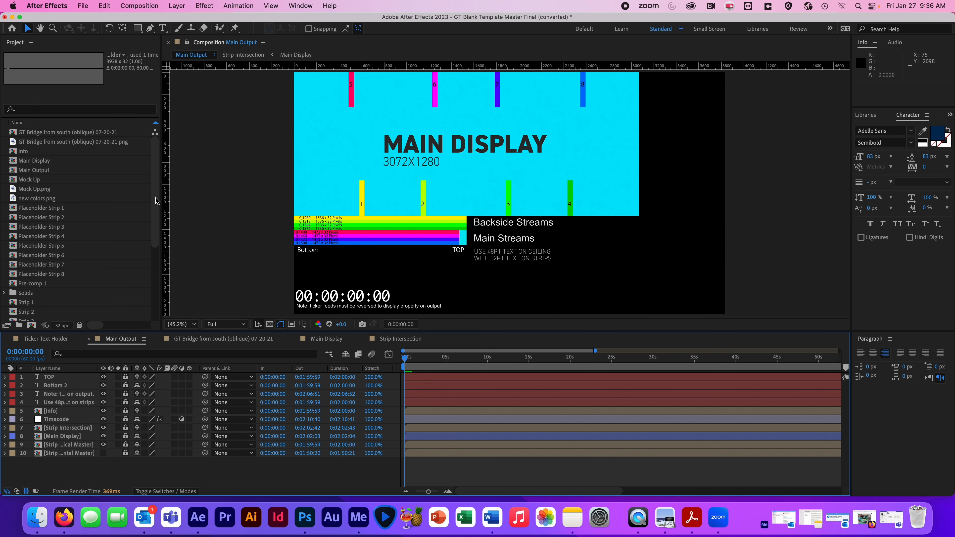
pyautogui.scroll(-3, 157, 201)
pyautogui.scroll(3, 94, 168)
pyautogui.click(39, 164)
pyautogui.doubleClick(39, 164)
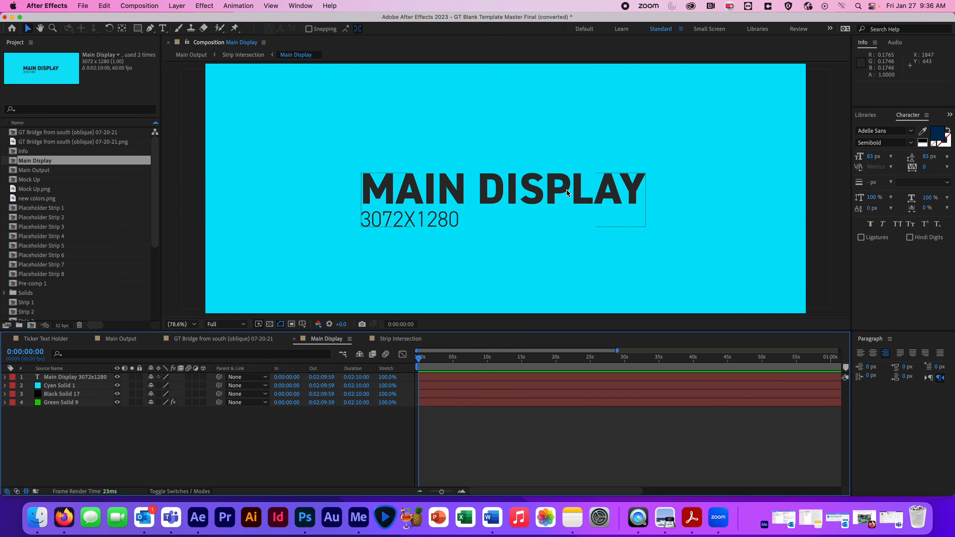
pyautogui.press(',')
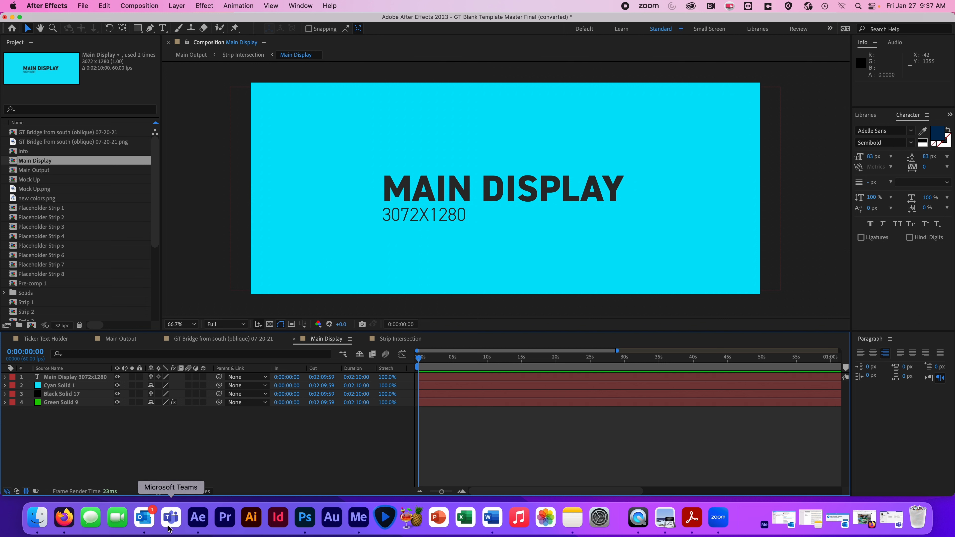
# - Switch to Microsoft Teams, download lmc8803.mp4 from the E1_Drafts folder under General > Exercises, and minimize the window
pyautogui.click(171, 517)
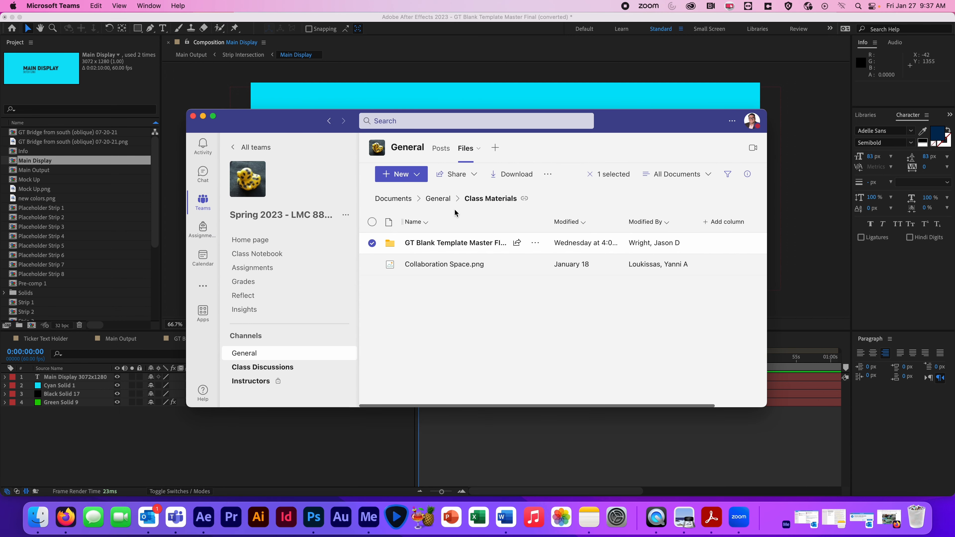
pyautogui.click(434, 199)
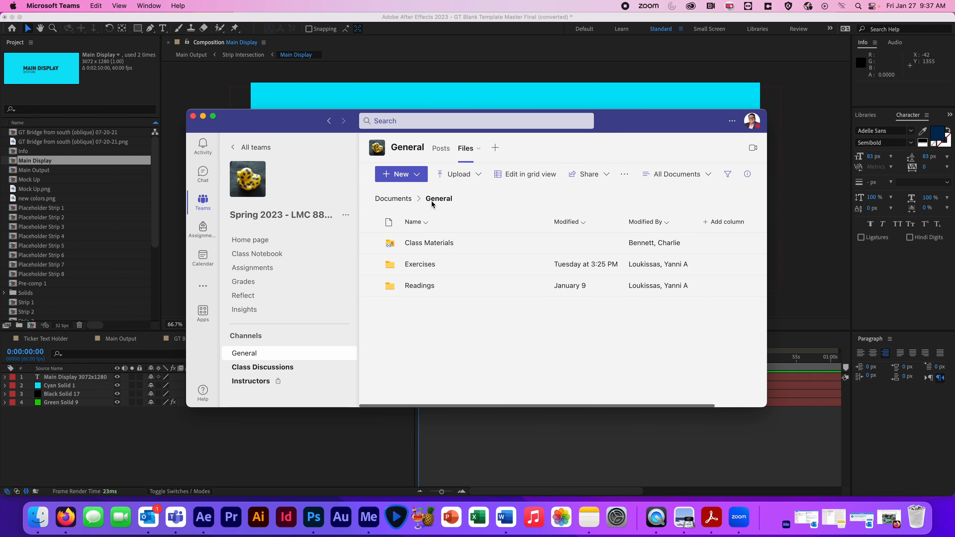
pyautogui.click(418, 264)
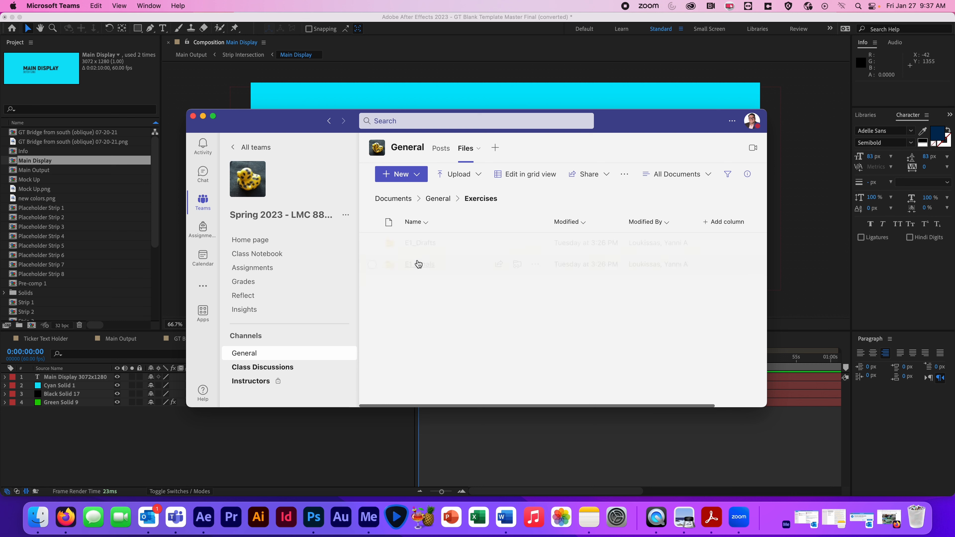
pyautogui.click(421, 244)
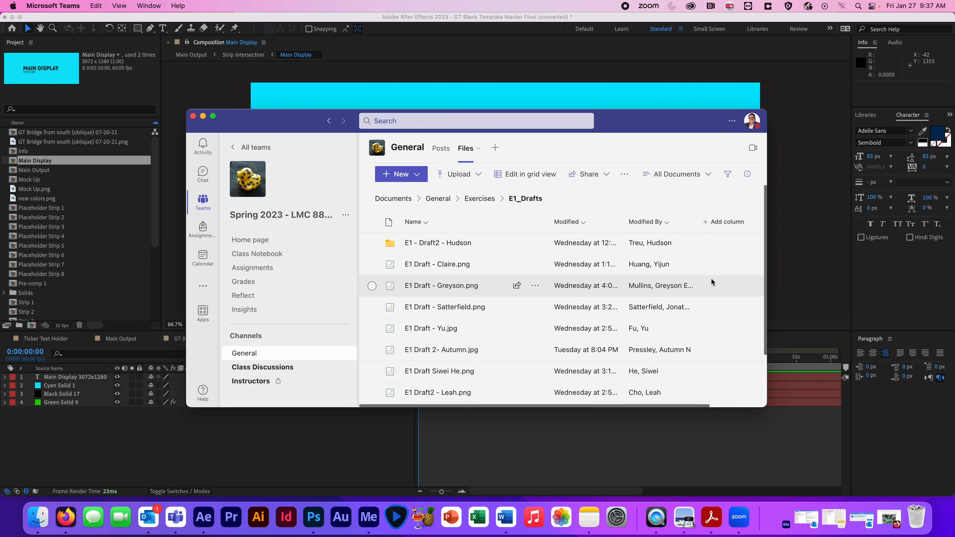
pyautogui.scroll(-3, 745, 341)
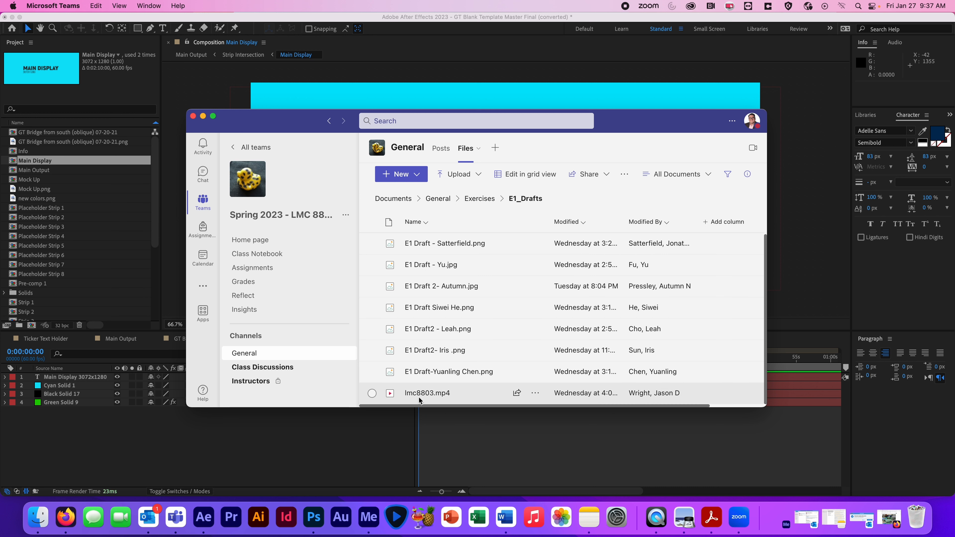
pyautogui.click(372, 393)
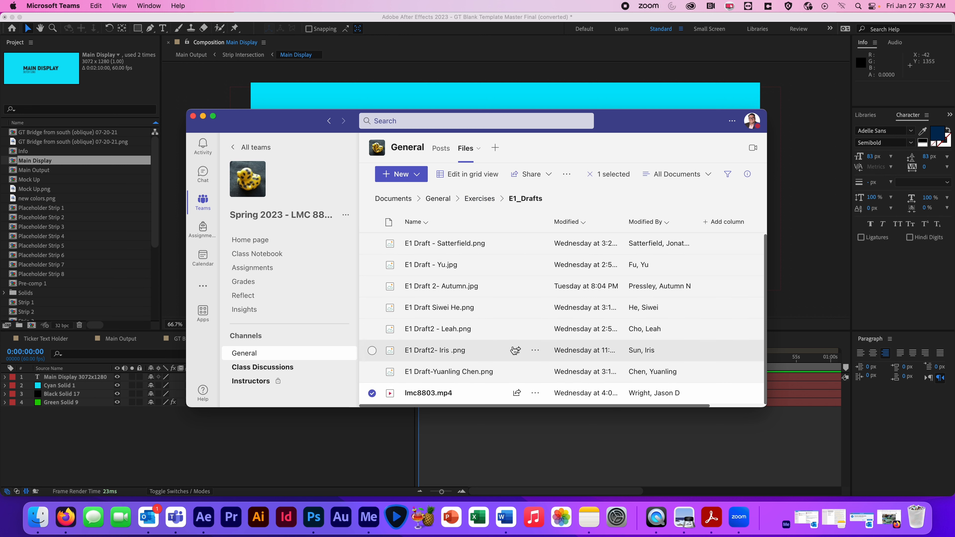
pyautogui.click(535, 393)
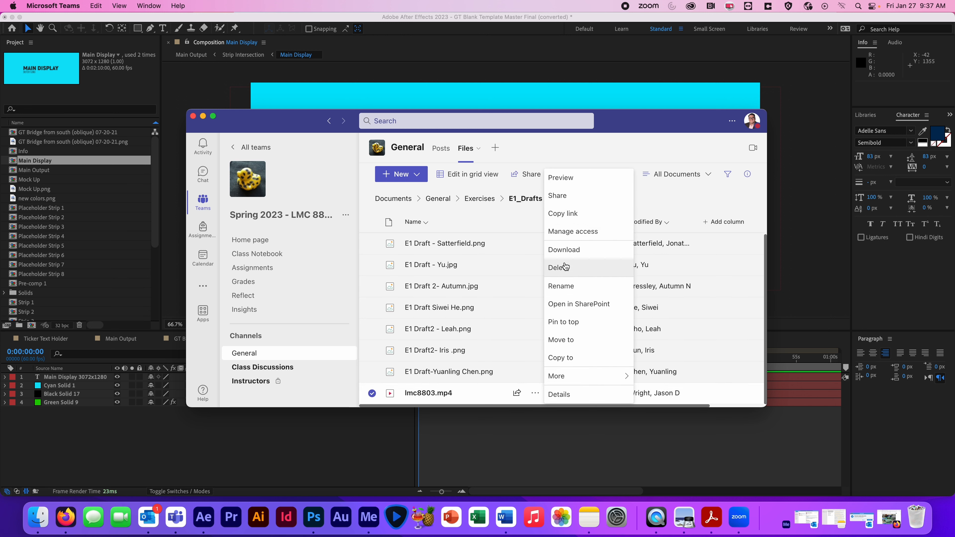
pyautogui.click(563, 250)
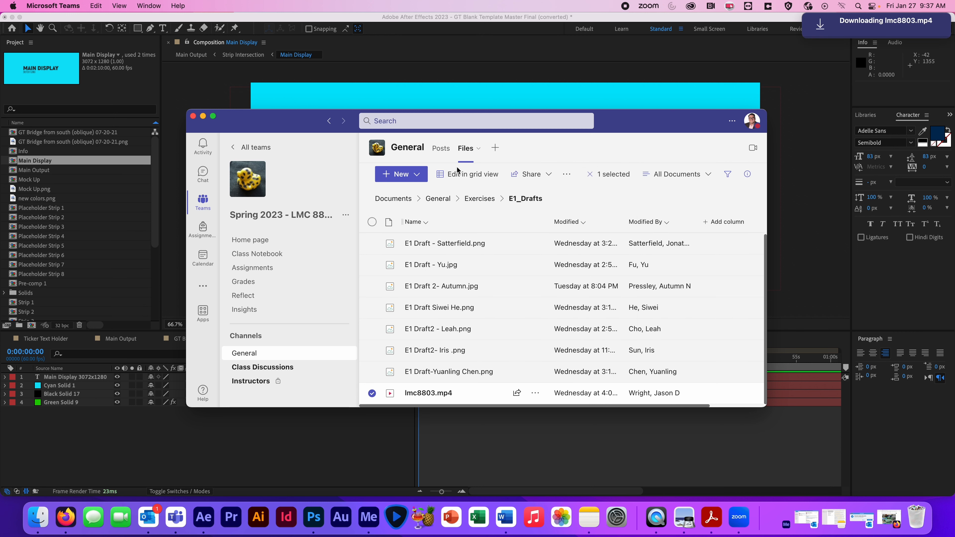
pyautogui.click(203, 117)
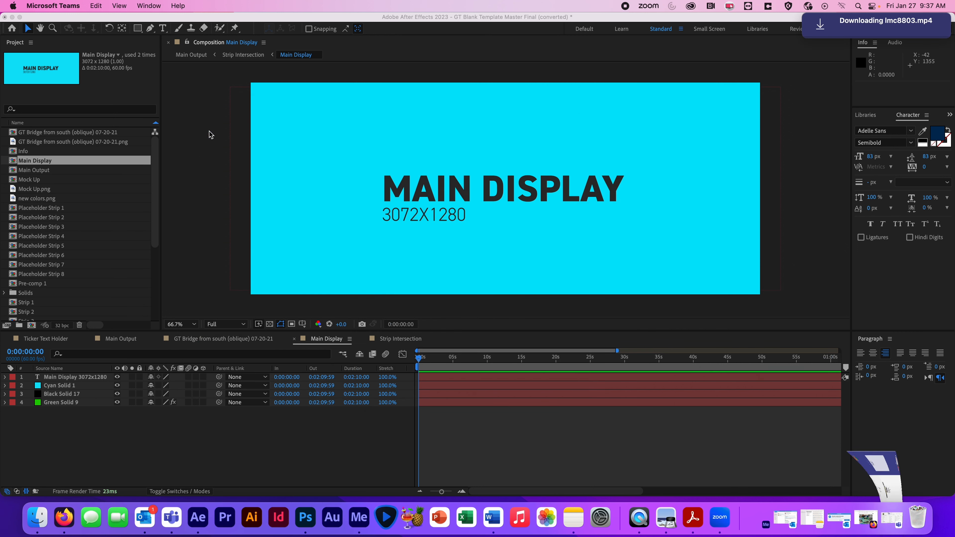
# - Switch to Finder and import lmc8803.mp4 from Downloads into the After Effects project
pyautogui.click(38, 512)
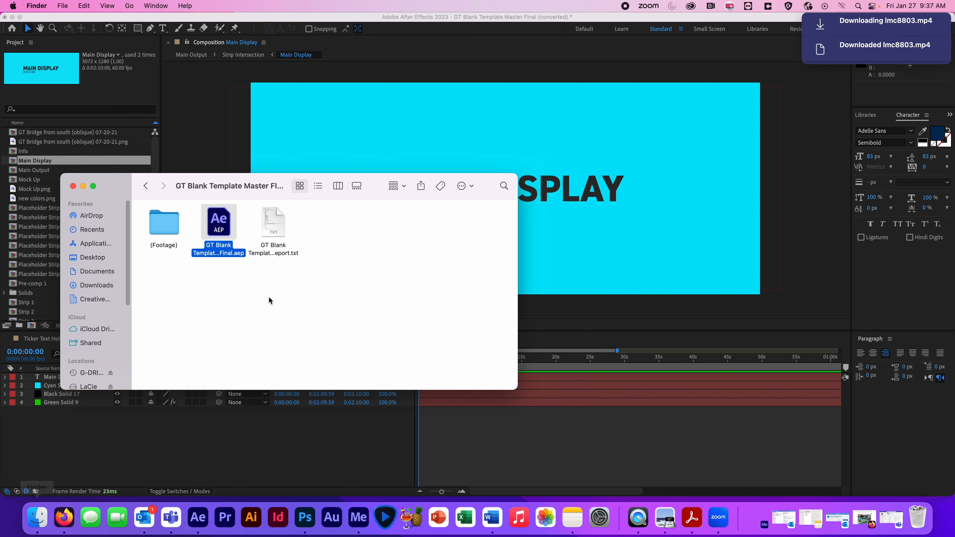
pyautogui.click(220, 303)
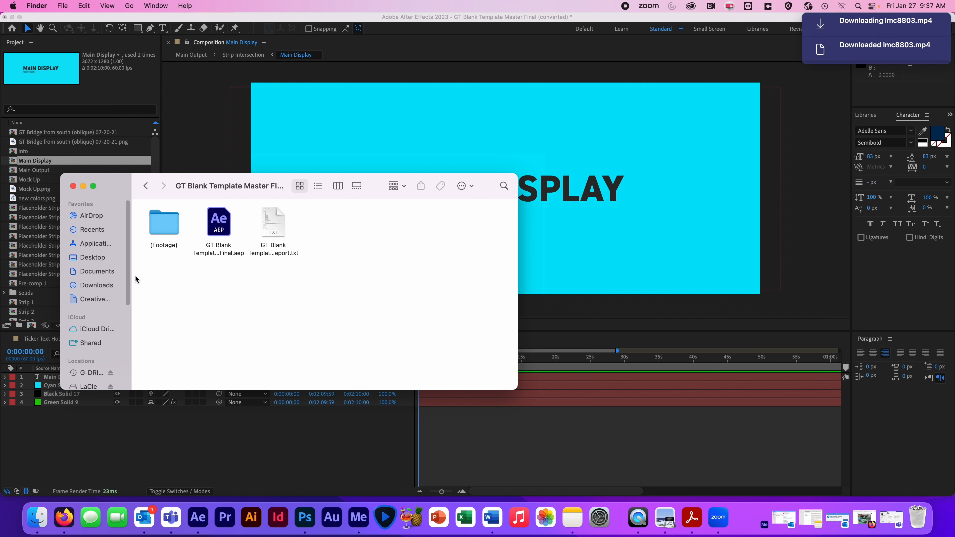
pyautogui.click(100, 287)
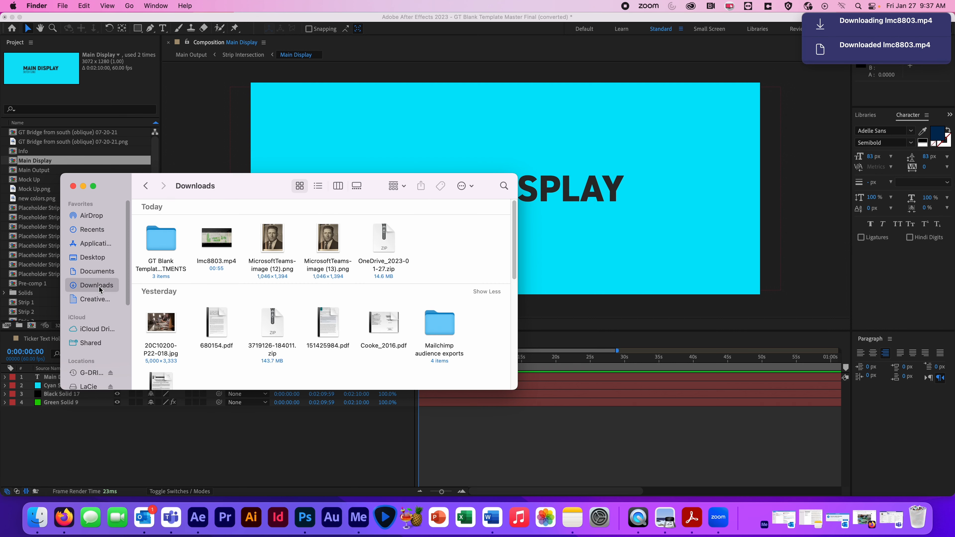
pyautogui.click(227, 260)
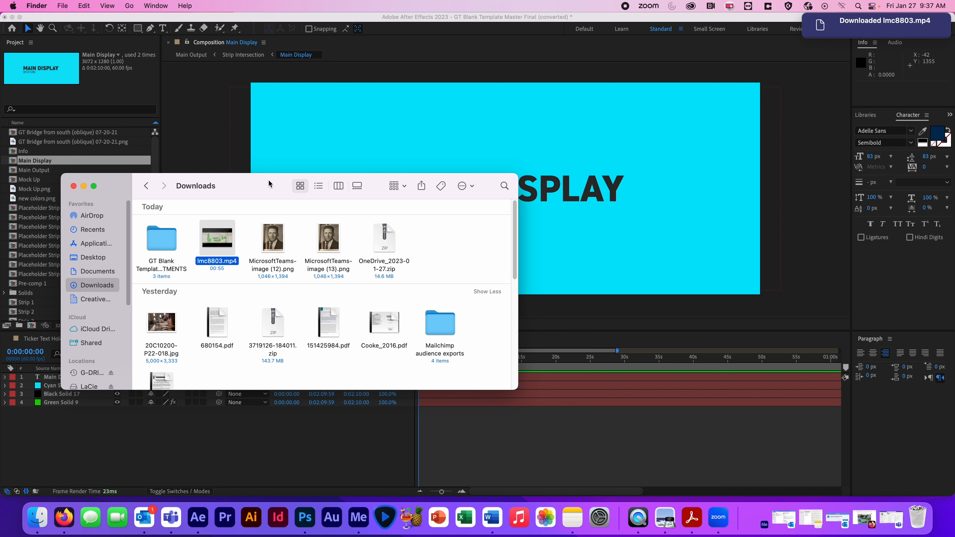
pyautogui.moveTo(264, 185); pyautogui.dragTo(537, 171)
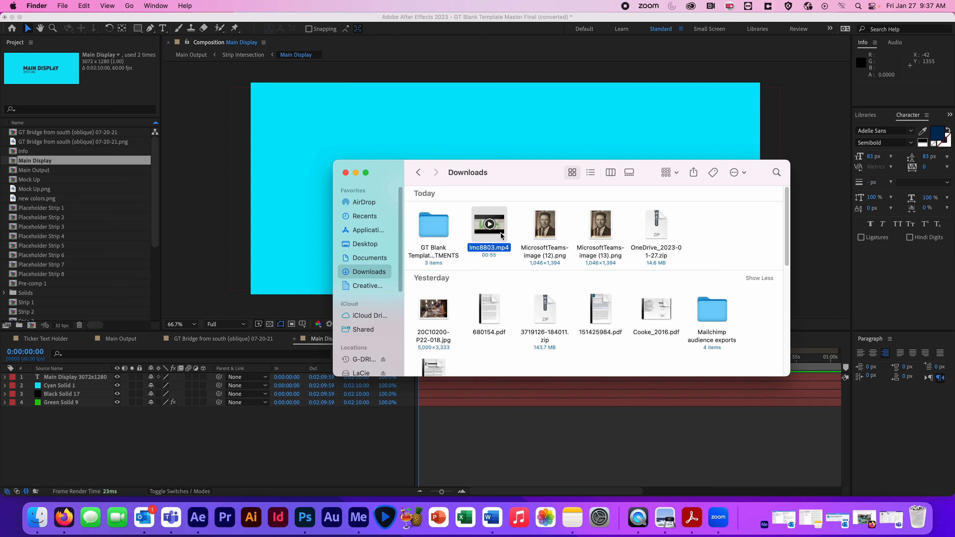
pyautogui.moveTo(378, 240); pyautogui.dragTo(91, 244)
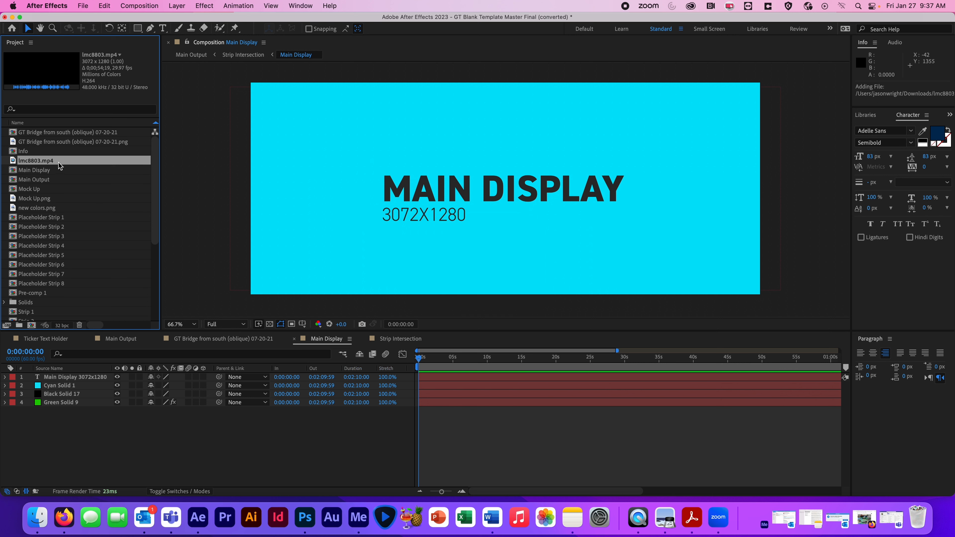
# - Add lmc8803.mp4 to the Main Display composition as the top layer, above the Main Display 3072x1280 text
pyautogui.moveTo(158, 191); pyautogui.dragTo(153, 138)
pyautogui.scroll(-5, 130, 218)
pyautogui.scroll(5, 124, 248)
pyautogui.moveTo(37, 164); pyautogui.dragTo(63, 378)
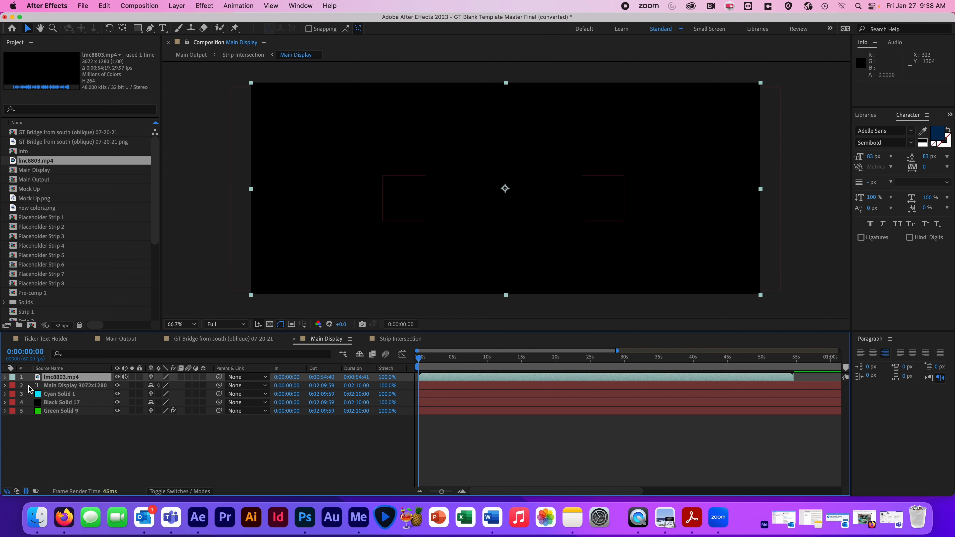
# - Check the lmc8803.mp4 layer by hiding and showing it and scrubbing the timeline, and look through the remaining project items
pyautogui.click(117, 377)
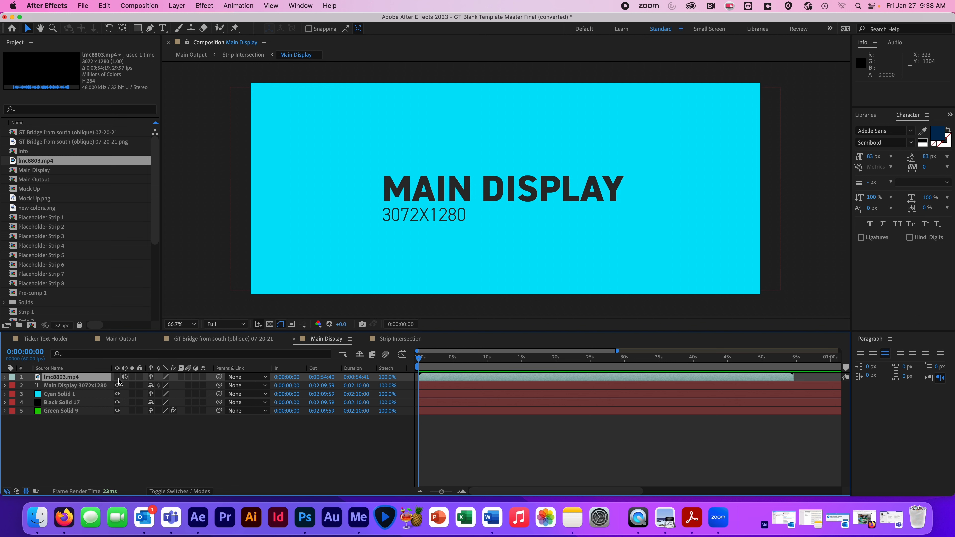
pyautogui.click(117, 377)
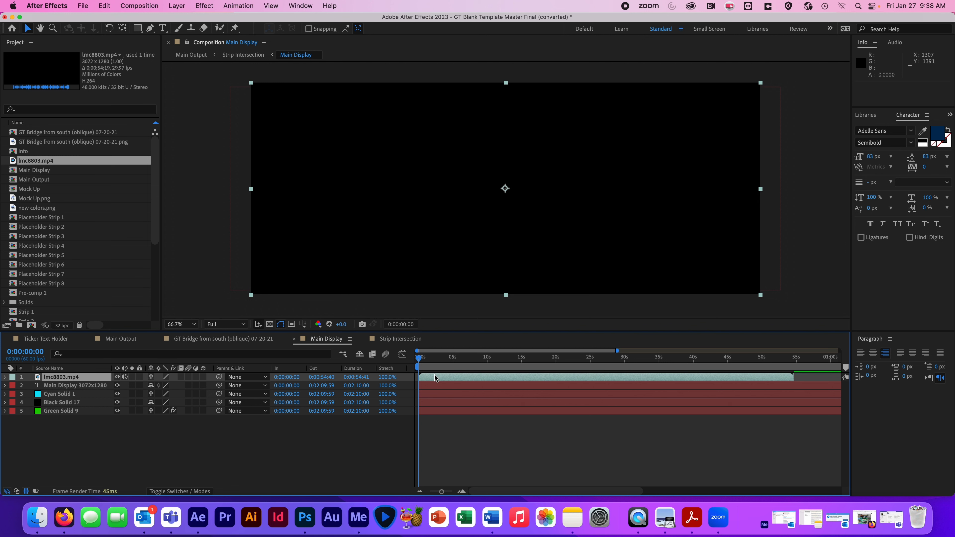
pyautogui.moveTo(418, 360); pyautogui.dragTo(371, 307)
pyautogui.scroll(-5, 141, 311)
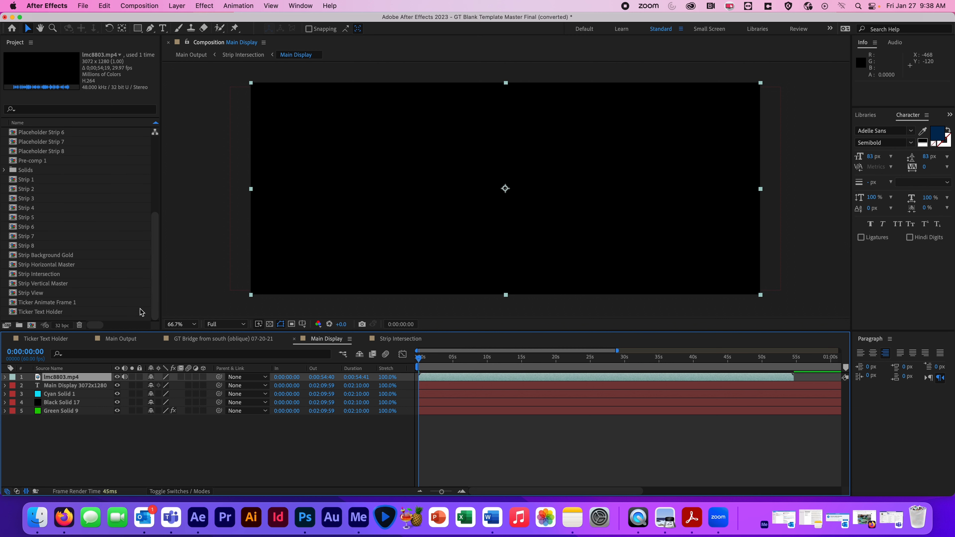
# - Open the Main Output composition, collapse the expanded layer properties, and hide the Strip Intersection and Strip Vertical Master layers
pyautogui.moveTo(154, 293); pyautogui.dragTo(161, 177)
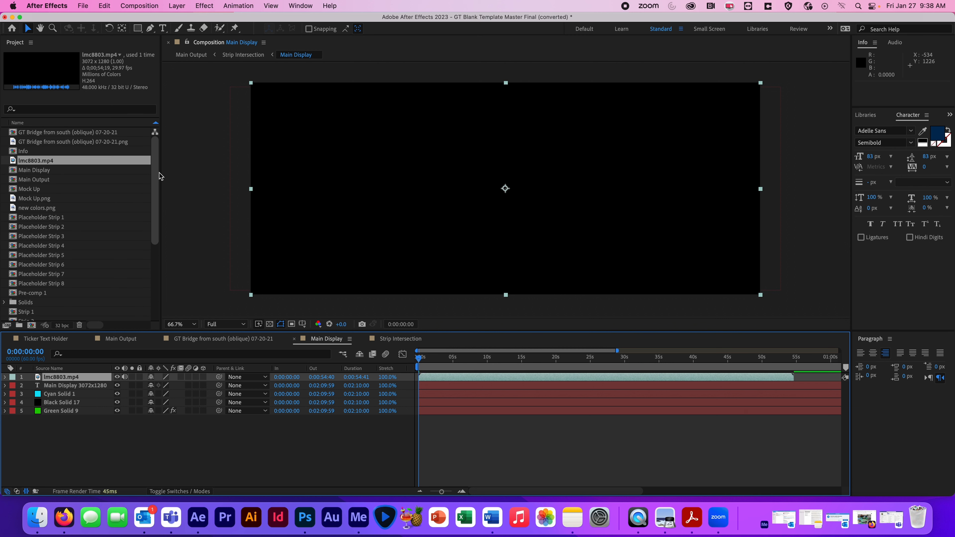
pyautogui.doubleClick(45, 181)
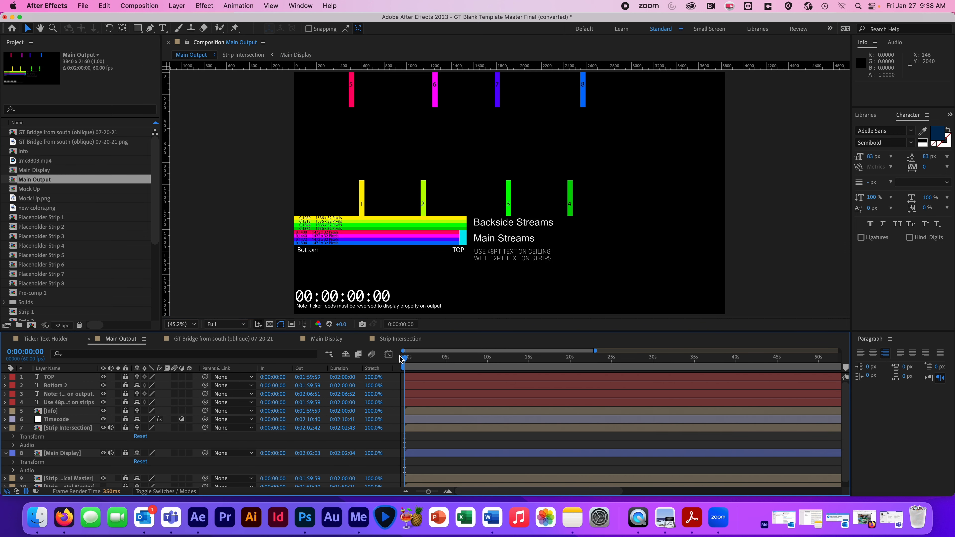
pyautogui.moveTo(406, 361)
pyautogui.mouseDown()
pyautogui.moveTo(793, 382)
pyautogui.moveTo(404, 351)
pyautogui.mouseUp()
pyautogui.click(5, 428)
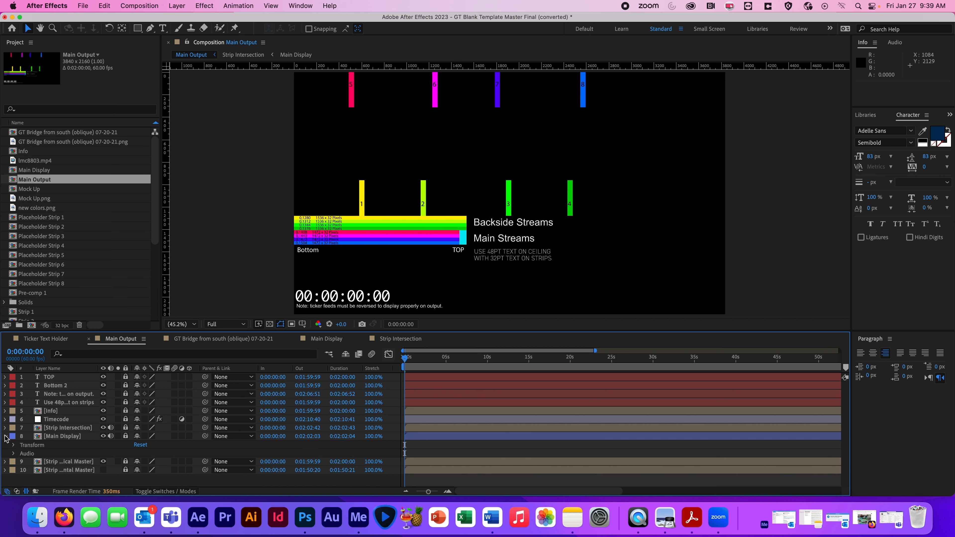
pyautogui.click(5, 437)
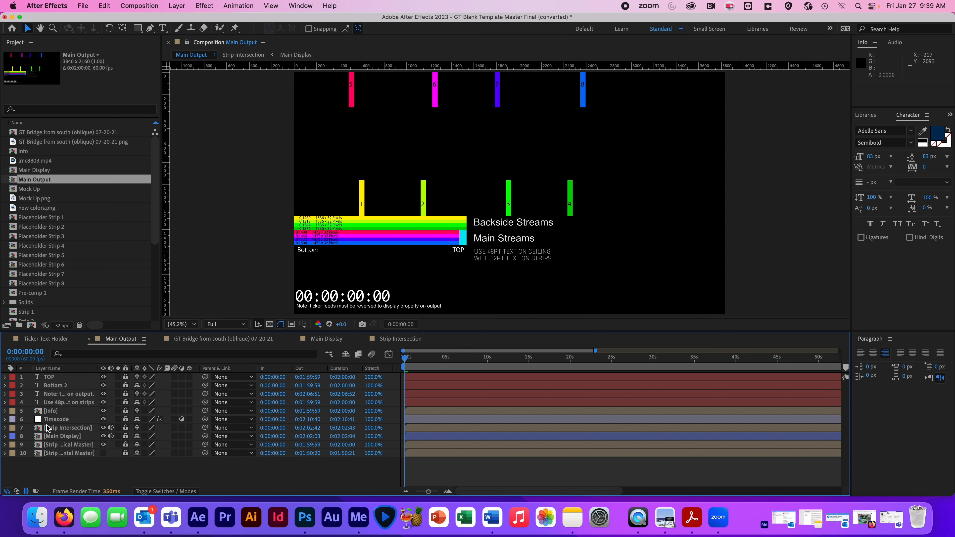
pyautogui.click(103, 428)
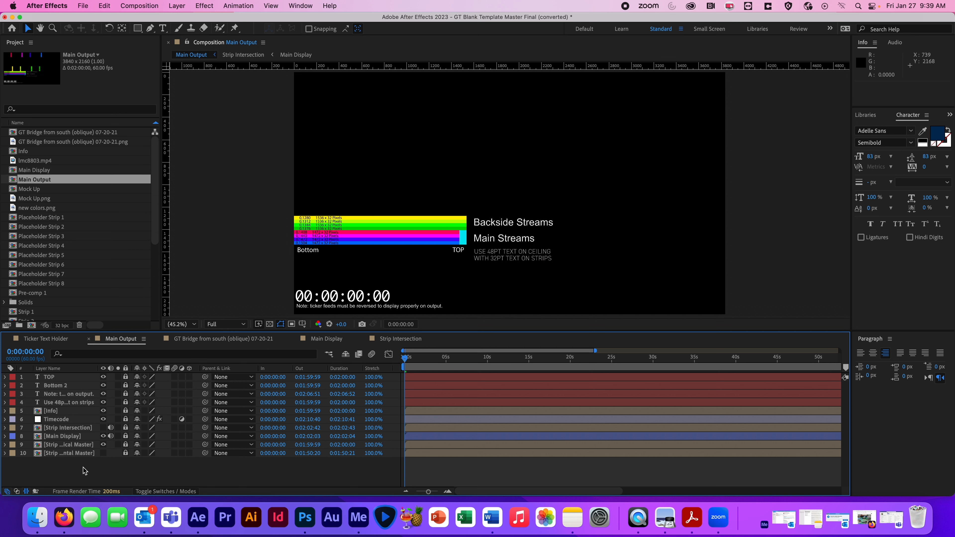
pyautogui.click(103, 444)
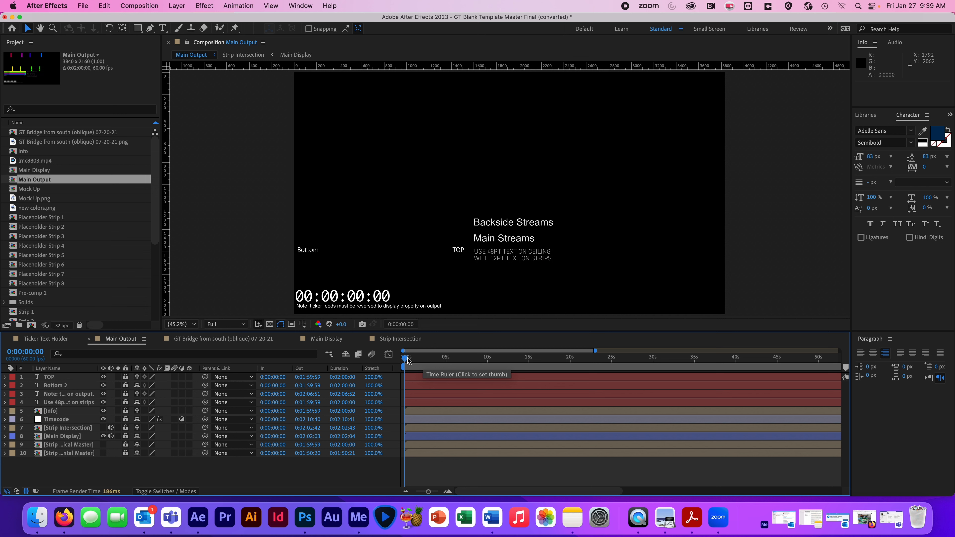
# - Scrub through Main Output to check the video, show the composition's full time range in the timeline, and return to the first frame
pyautogui.moveTo(408, 361); pyautogui.dragTo(670, 348)
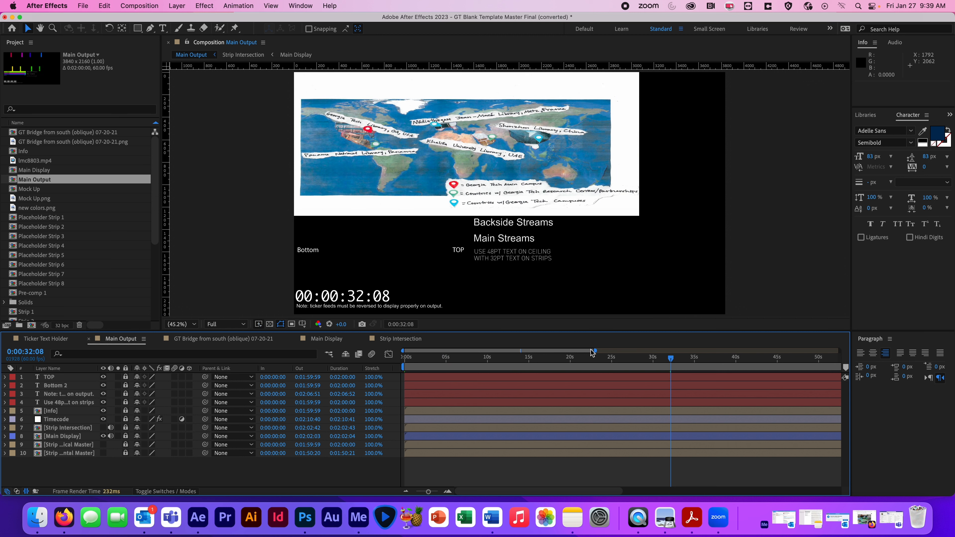
pyautogui.moveTo(596, 352); pyautogui.dragTo(839, 350)
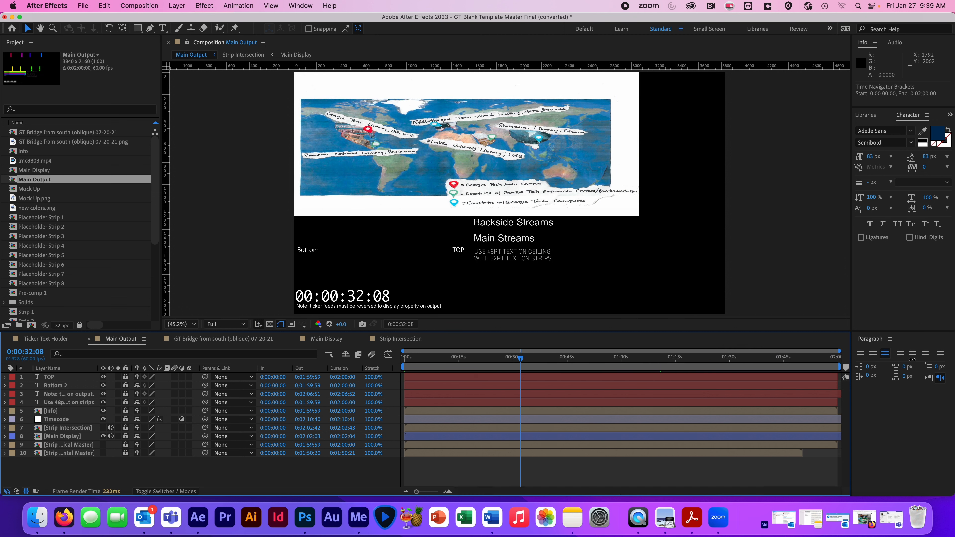
pyautogui.moveTo(520, 361); pyautogui.dragTo(552, 367)
pyautogui.press('Home')
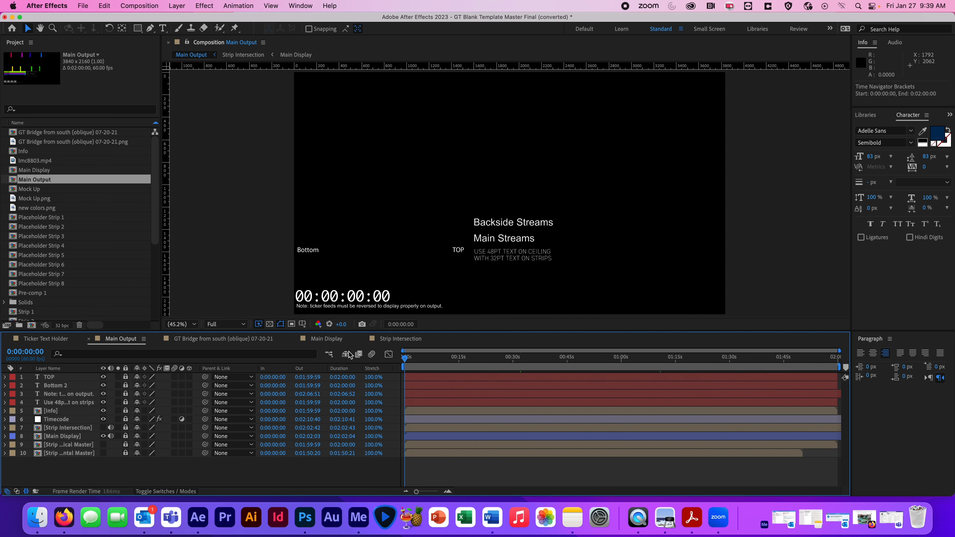
# - Set the Main Output composition's duration to 0:00:55:00 and check its last frames
pyautogui.click(135, 6)
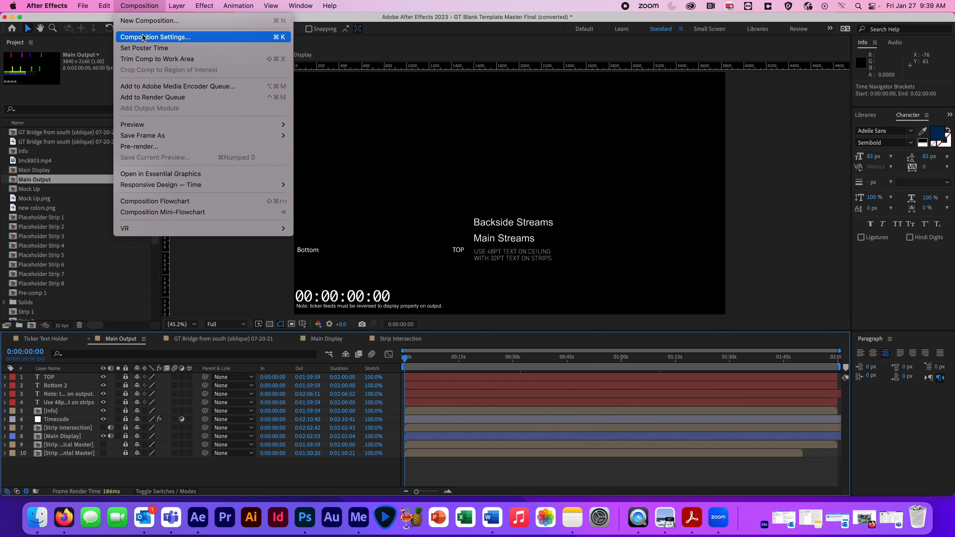
pyautogui.click(155, 37)
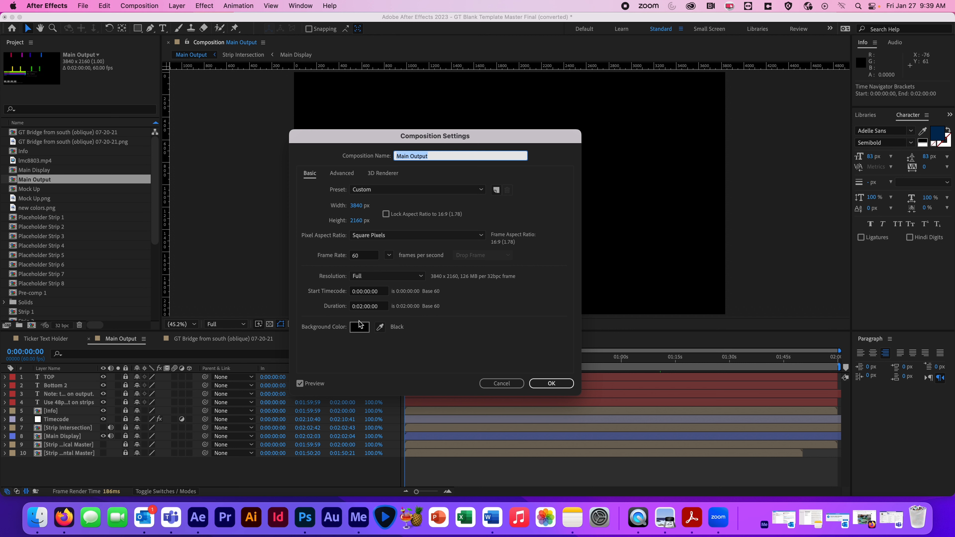
pyautogui.click(361, 306)
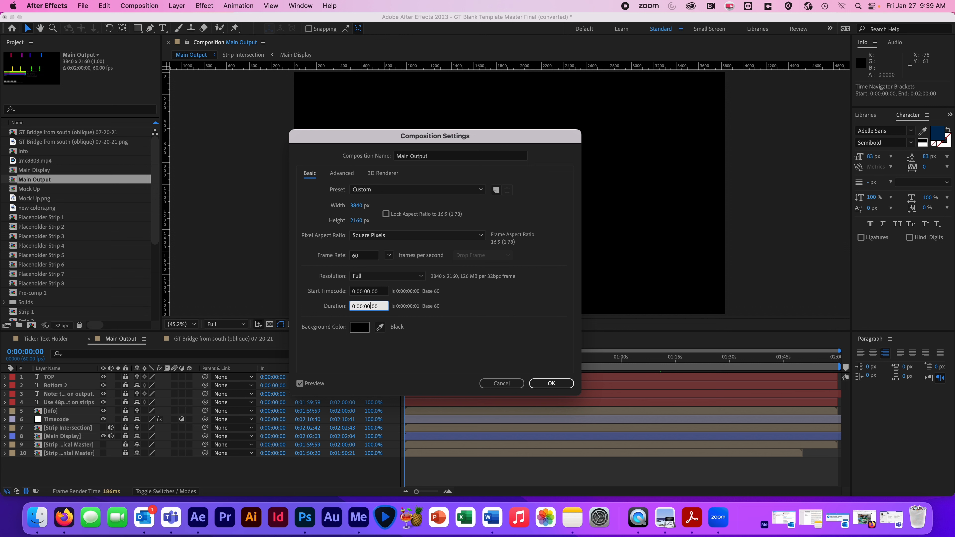
pyautogui.click(552, 382)
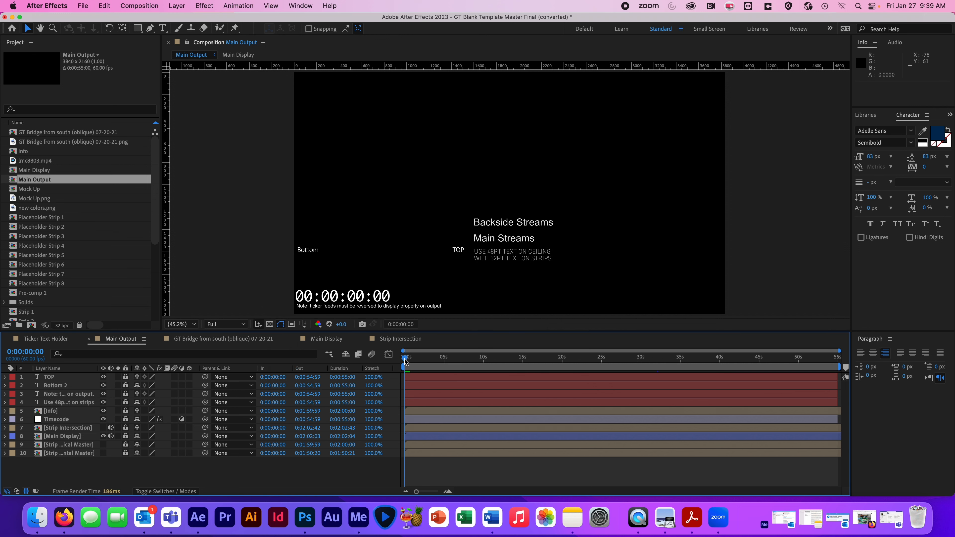
pyautogui.moveTo(404, 360); pyautogui.dragTo(832, 376)
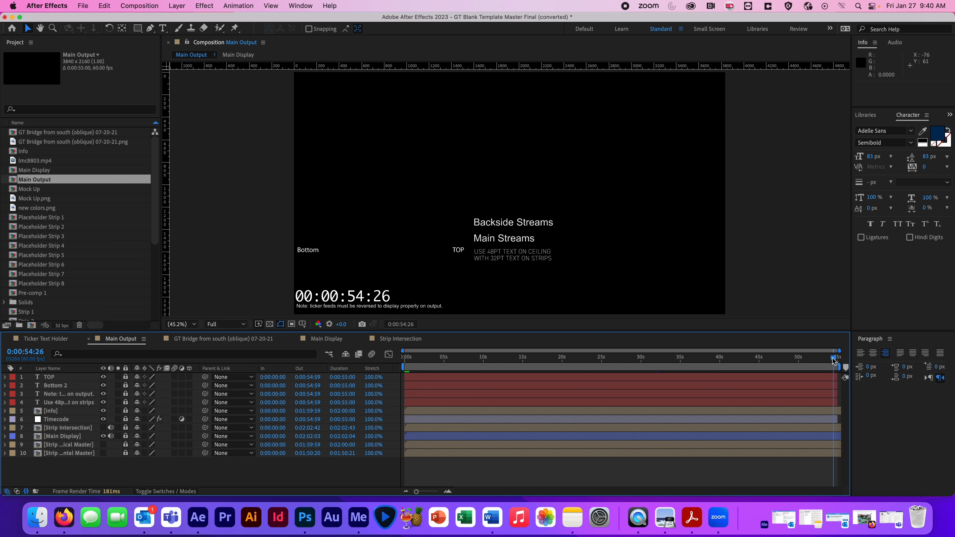
pyautogui.moveTo(833, 361); pyautogui.dragTo(839, 361)
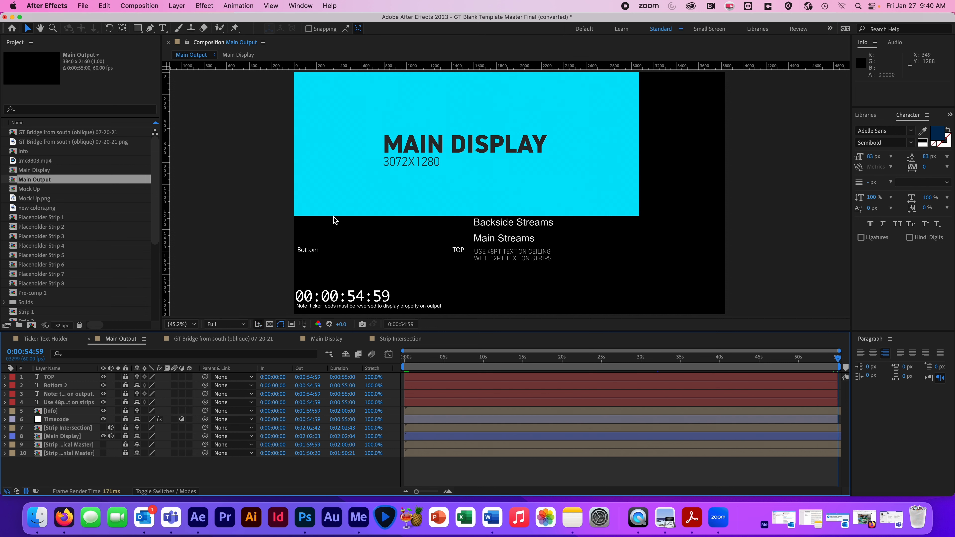
# - Set the Main Output composition's duration to 0:00:54:00 and check its last frame
pyautogui.moveTo(155, 228); pyautogui.dragTo(149, 309)
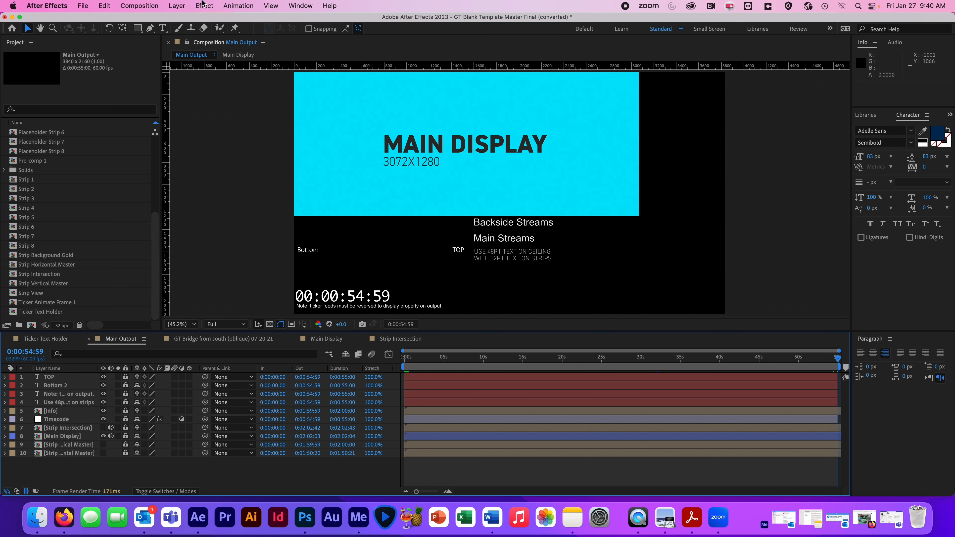
pyautogui.click(150, 8)
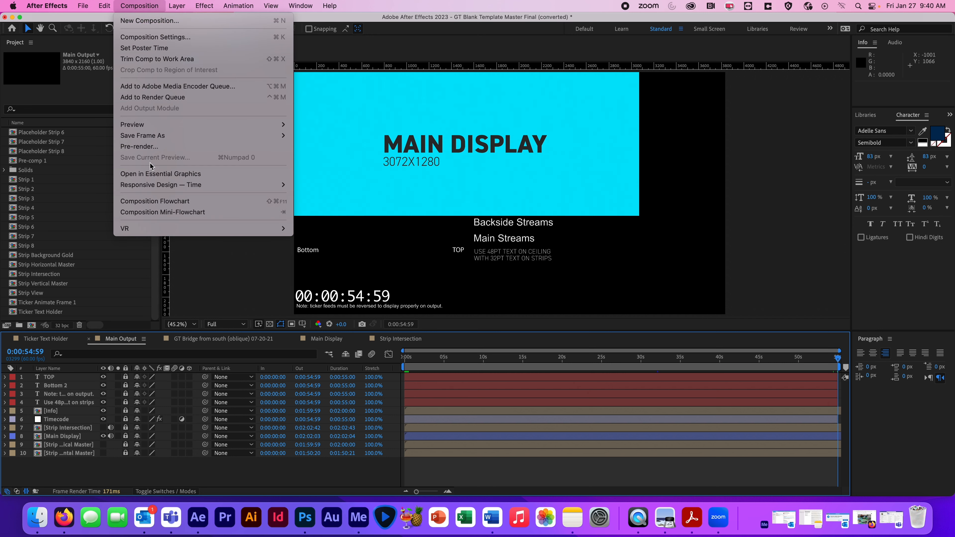
pyautogui.click(176, 38)
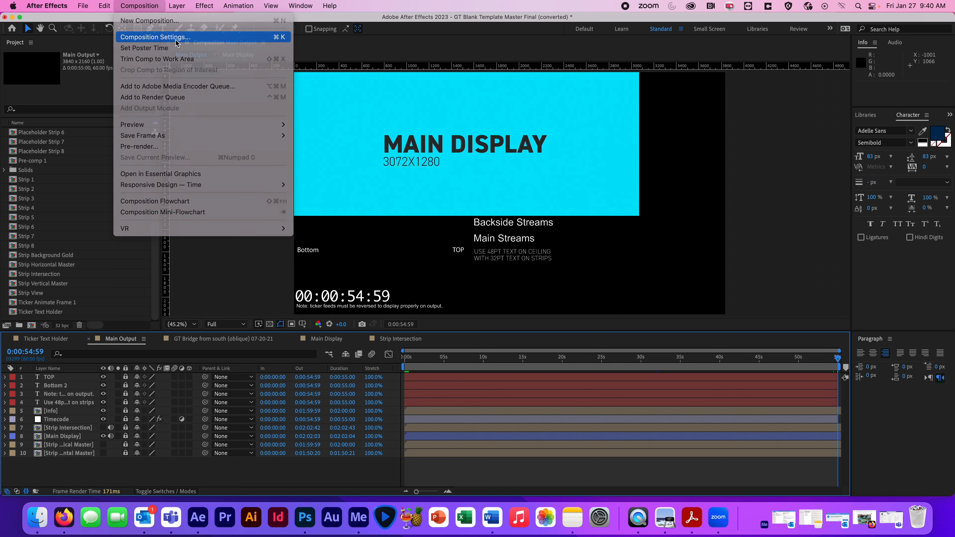
pyautogui.click(370, 306)
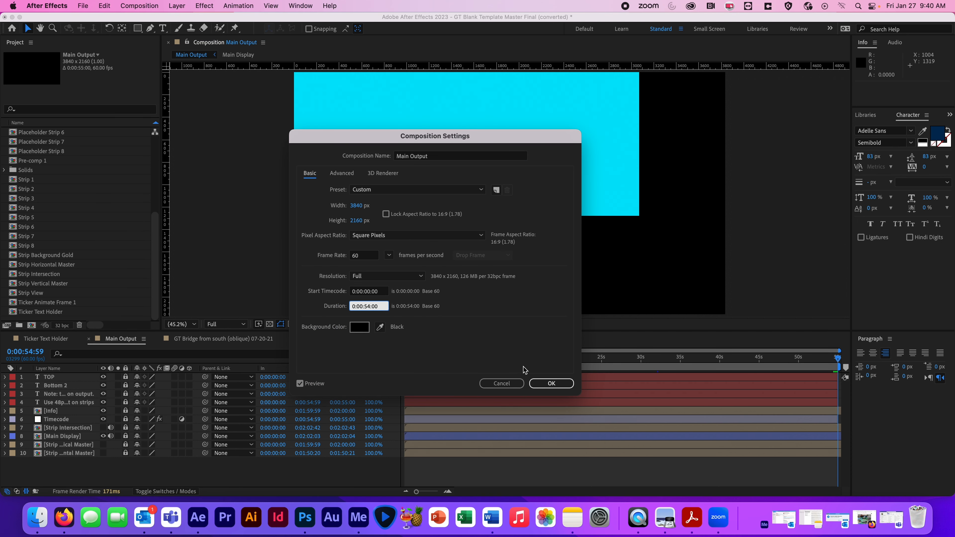
pyautogui.click(551, 383)
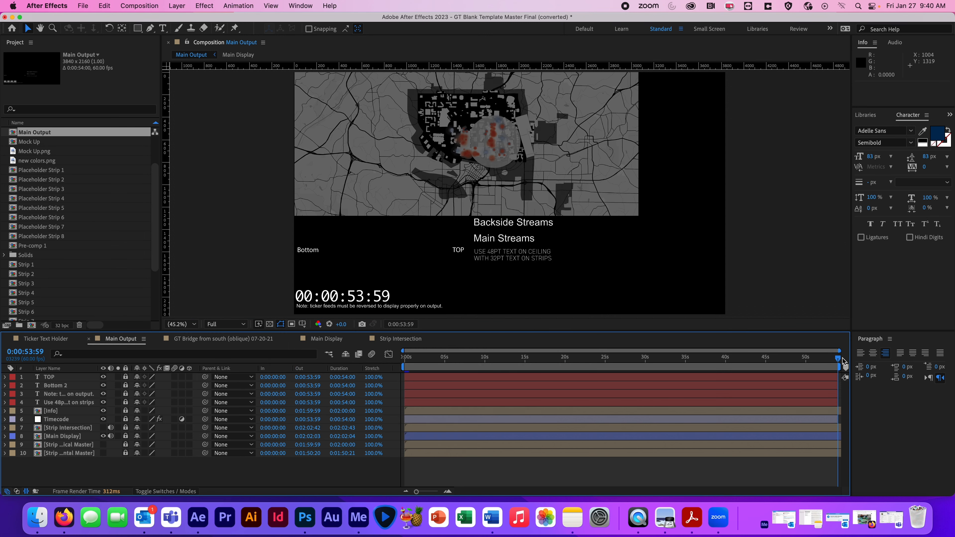
pyautogui.moveTo(838, 360); pyautogui.dragTo(889, 350)
# - Export the Main Output composition to the Adobe Media Encoder queue
pyautogui.click(83, 6)
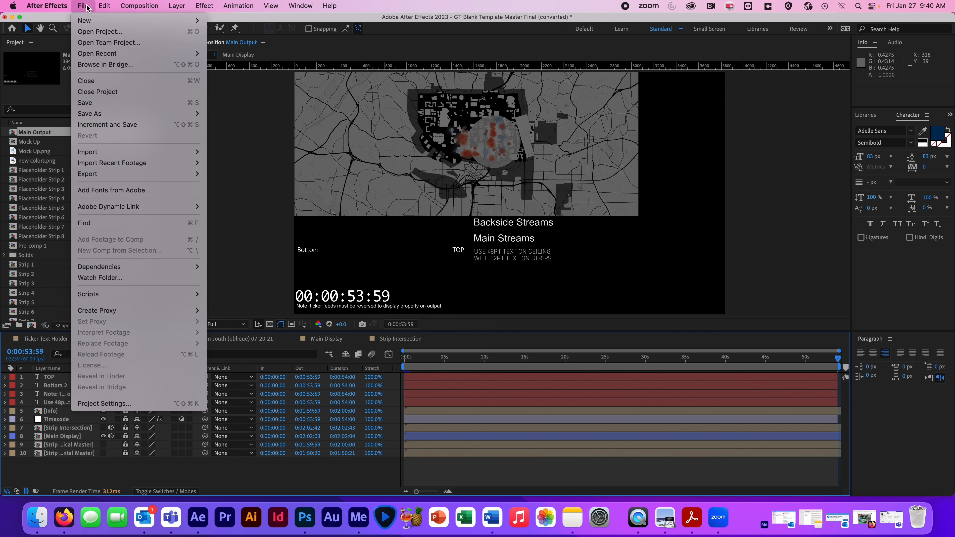
pyautogui.moveTo(102, 176)
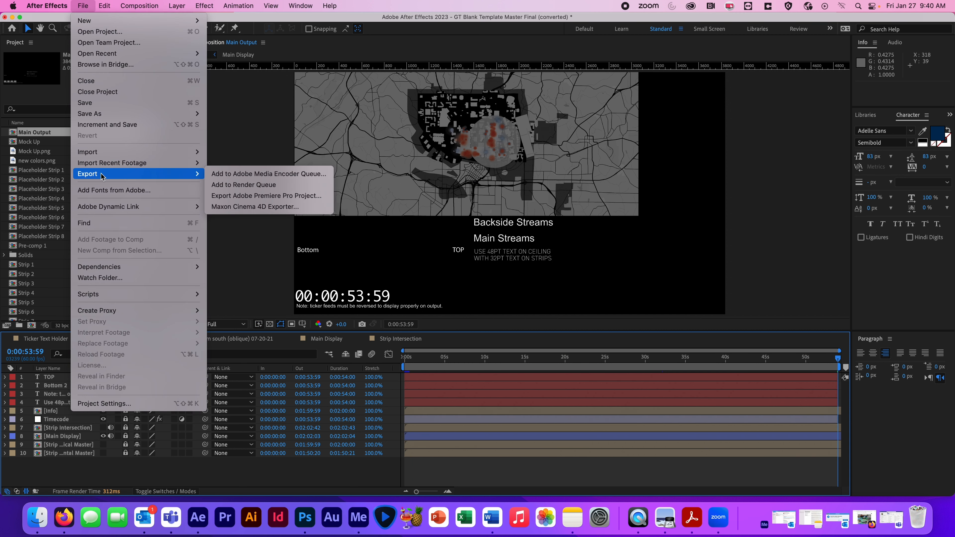
pyautogui.click(264, 174)
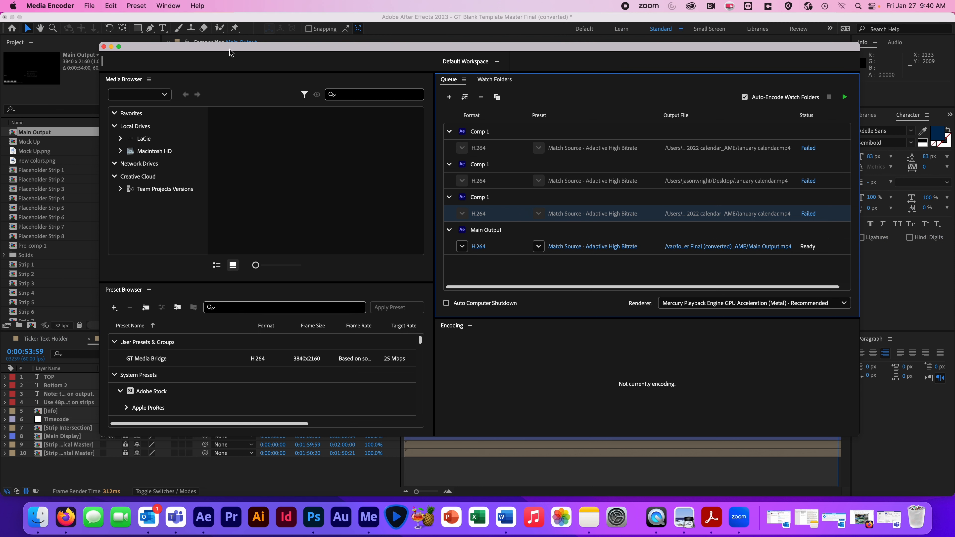
pyautogui.moveTo(230, 53); pyautogui.dragTo(164, 53)
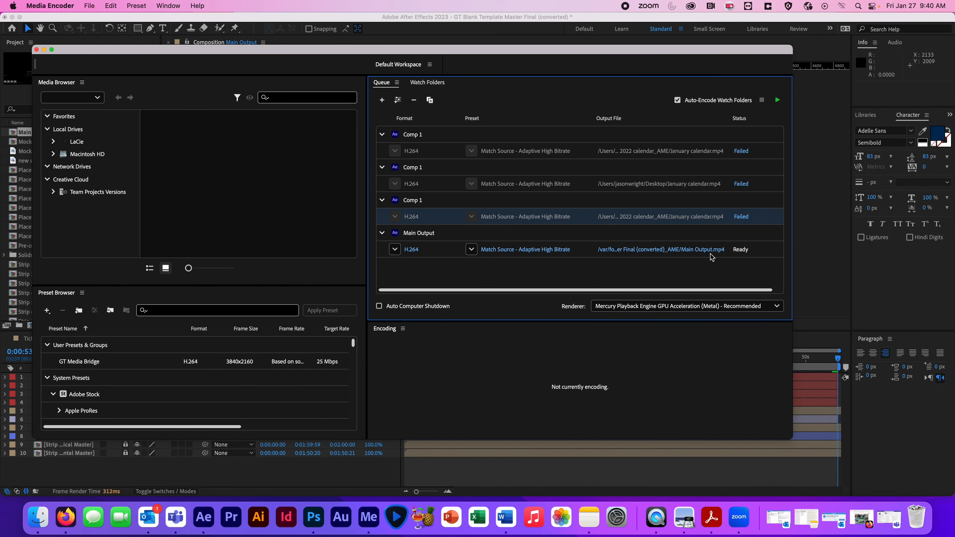
# - Name the queued Main Output file after the instructor's class and apply the GT Media Bridge preset
pyautogui.click(700, 250)
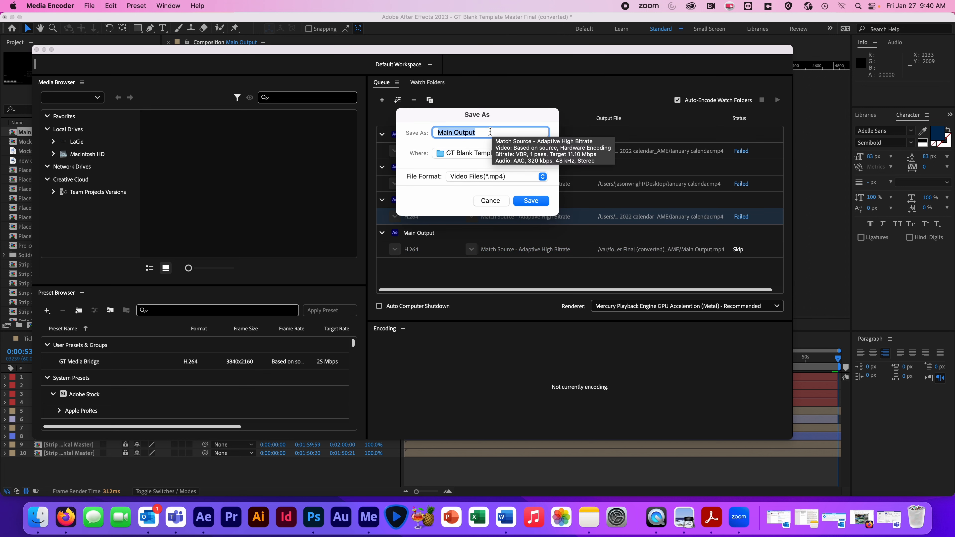
pyautogui.write("Yanni's class")
pyautogui.click(531, 200)
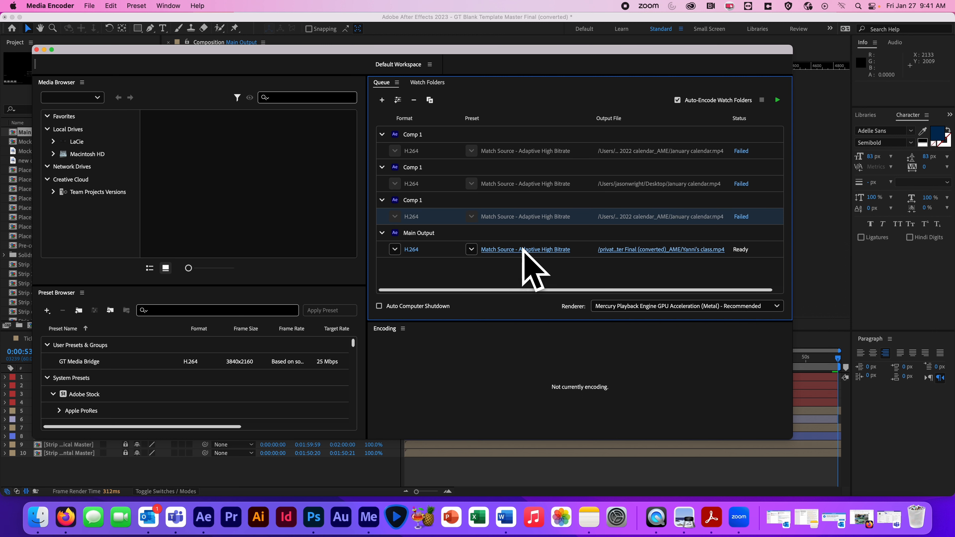
pyautogui.click(471, 252)
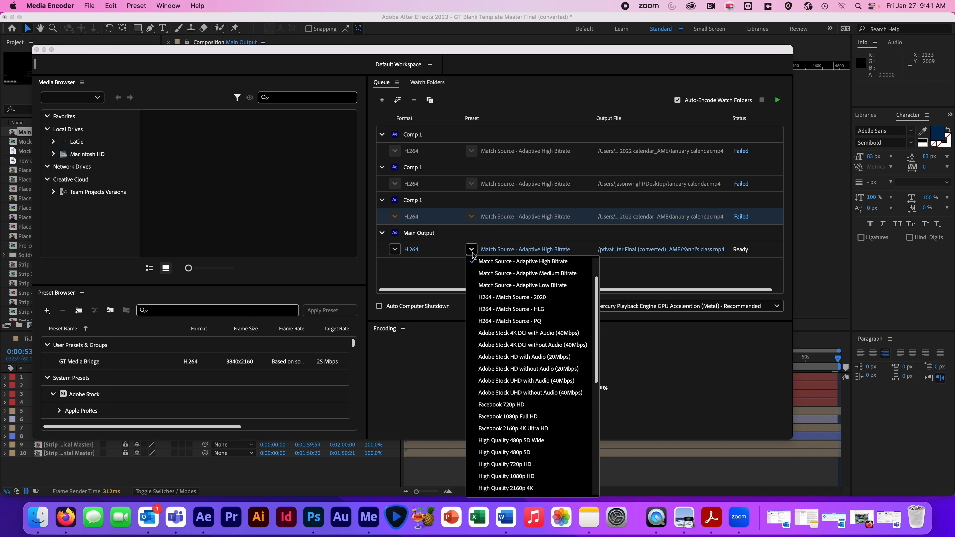
pyautogui.moveTo(596, 305); pyautogui.dragTo(597, 262)
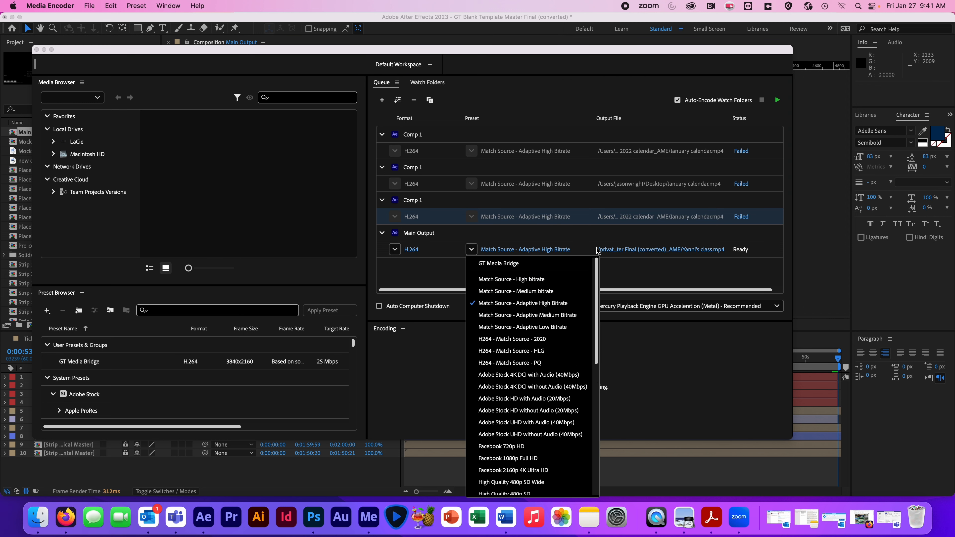
pyautogui.click(514, 264)
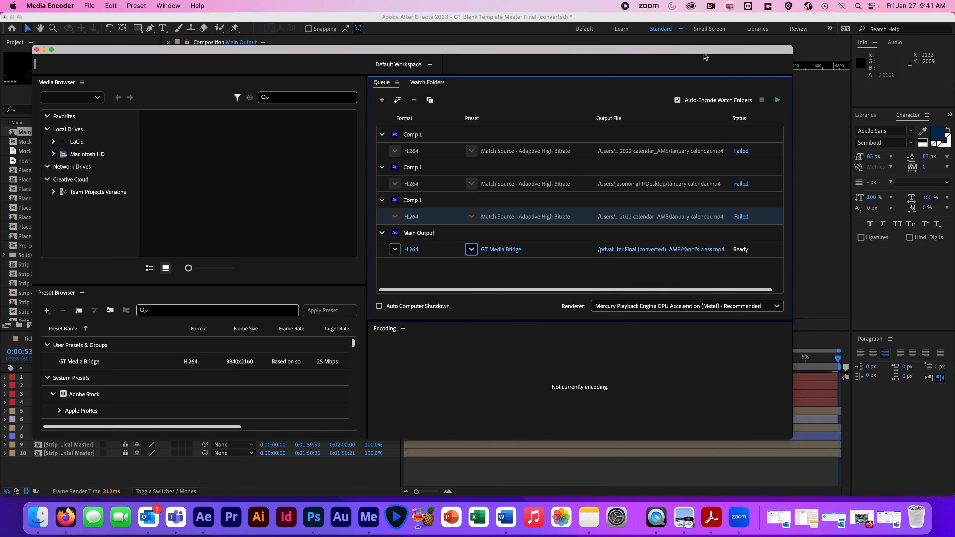
# - Start encoding the queue and check the output details in the encoding preview
pyautogui.click(777, 101)
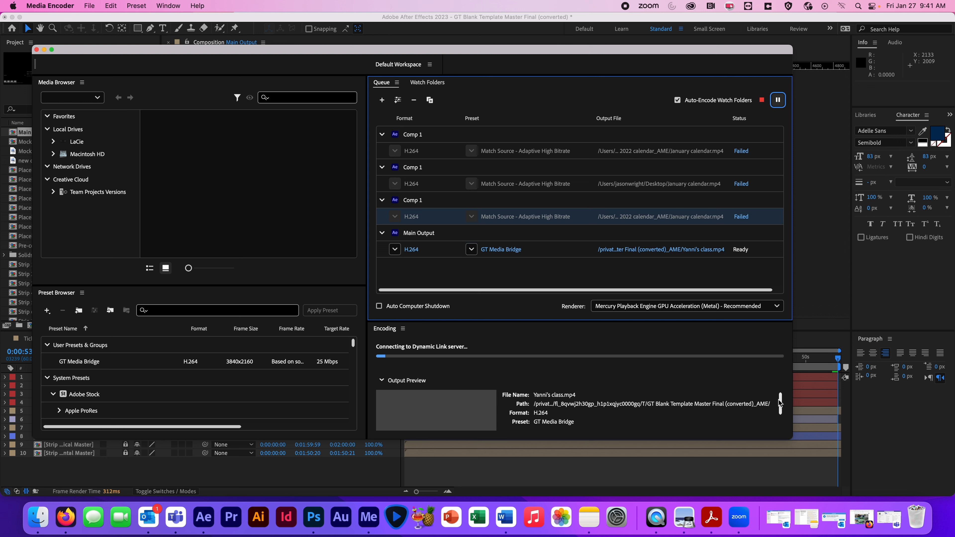
pyautogui.scroll(-1, 780, 409)
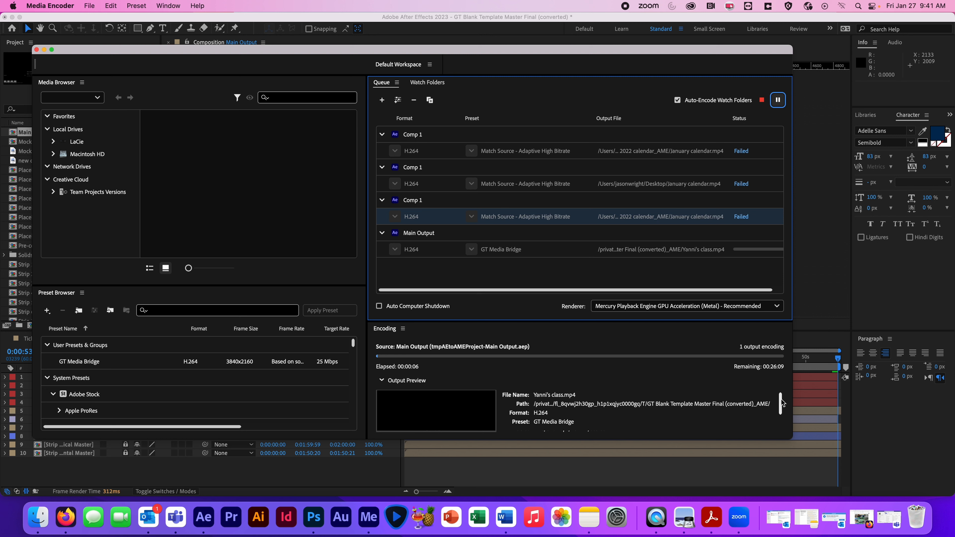
pyautogui.moveTo(780, 401)
pyautogui.mouseDown()
pyautogui.moveTo(779, 422)
pyautogui.moveTo(781, 396)
pyautogui.mouseUp()
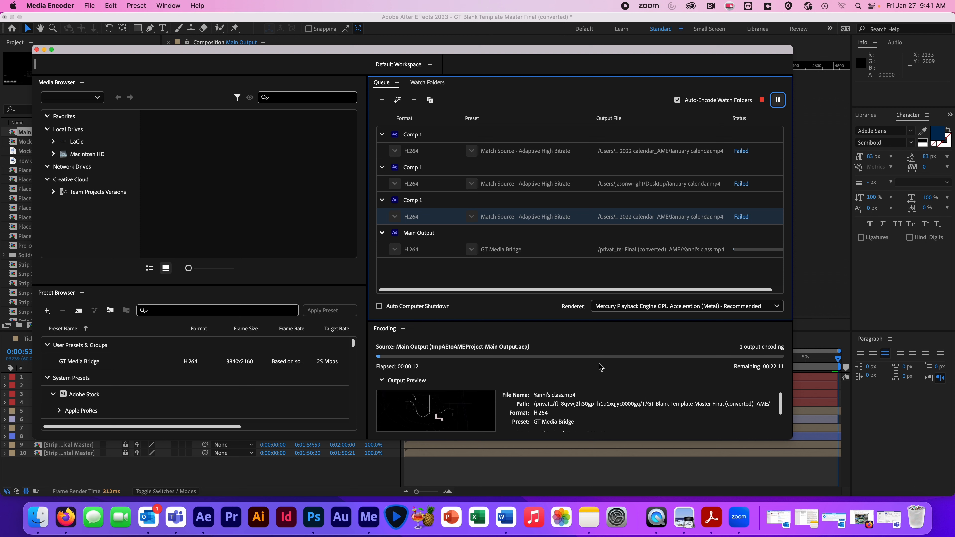